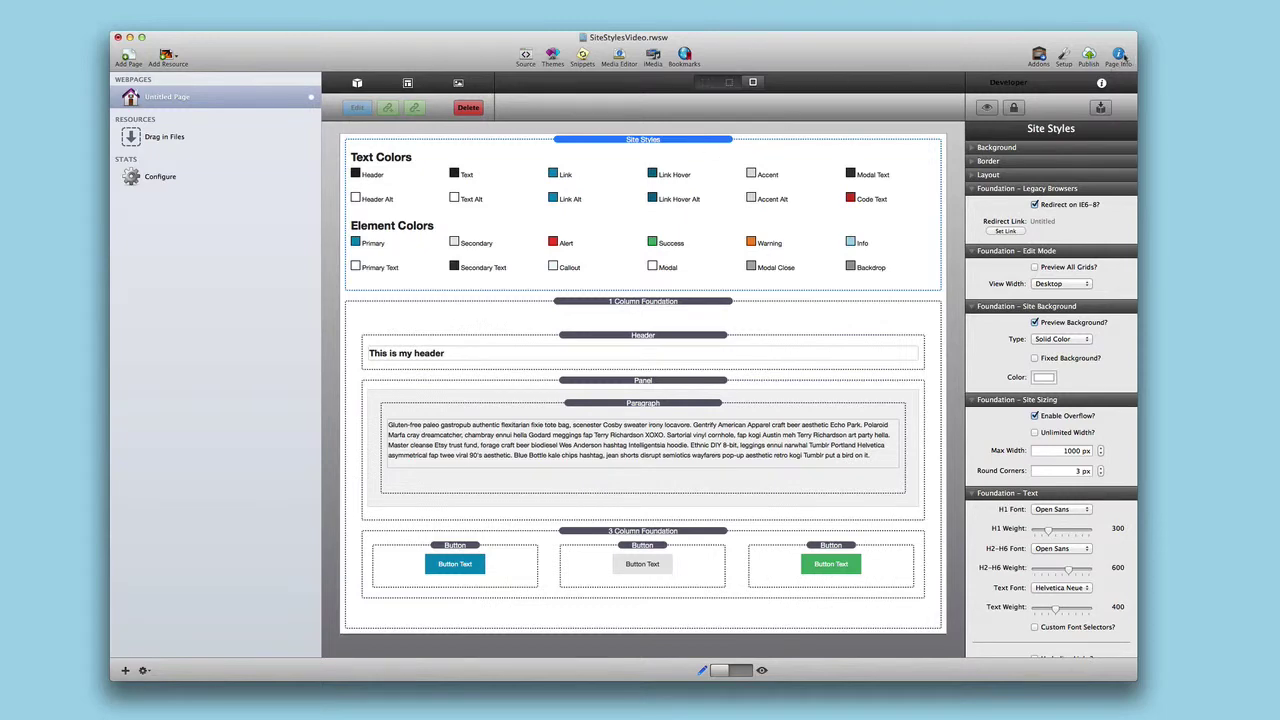
Open the page's theme style inspector, move its window aside, then close it.
click(1119, 54)
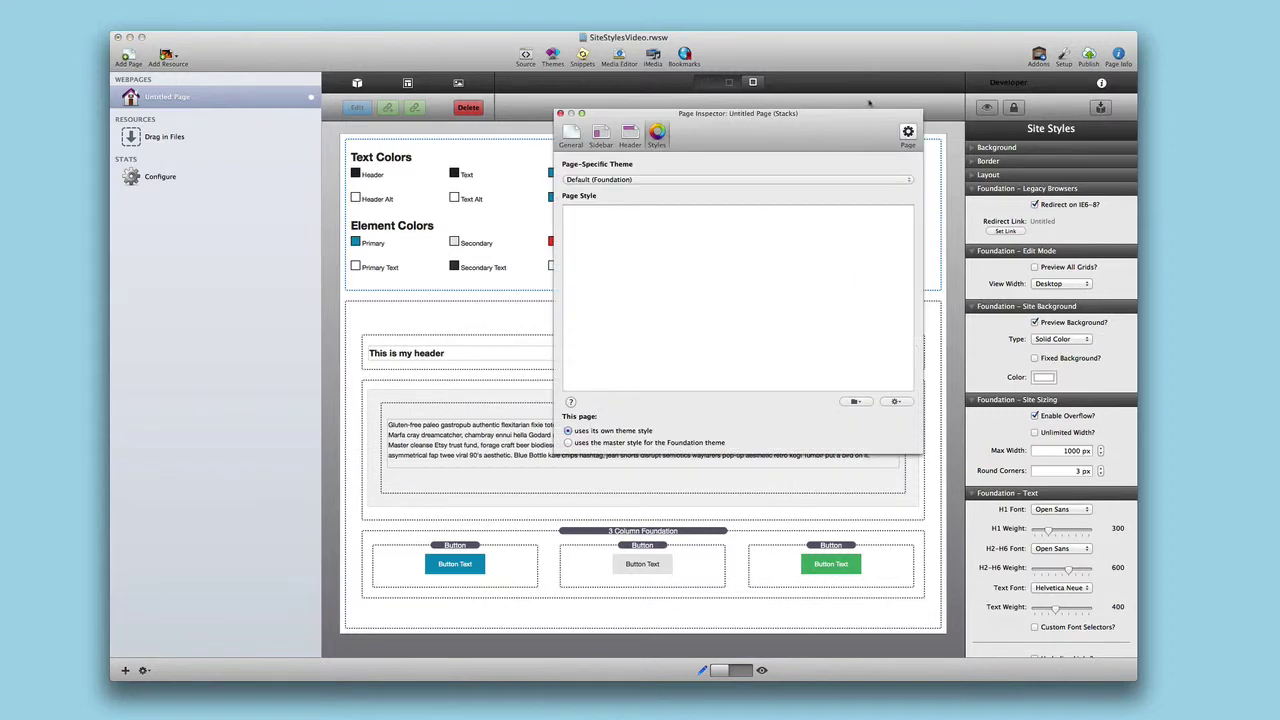
drag(790, 131, 774, 112)
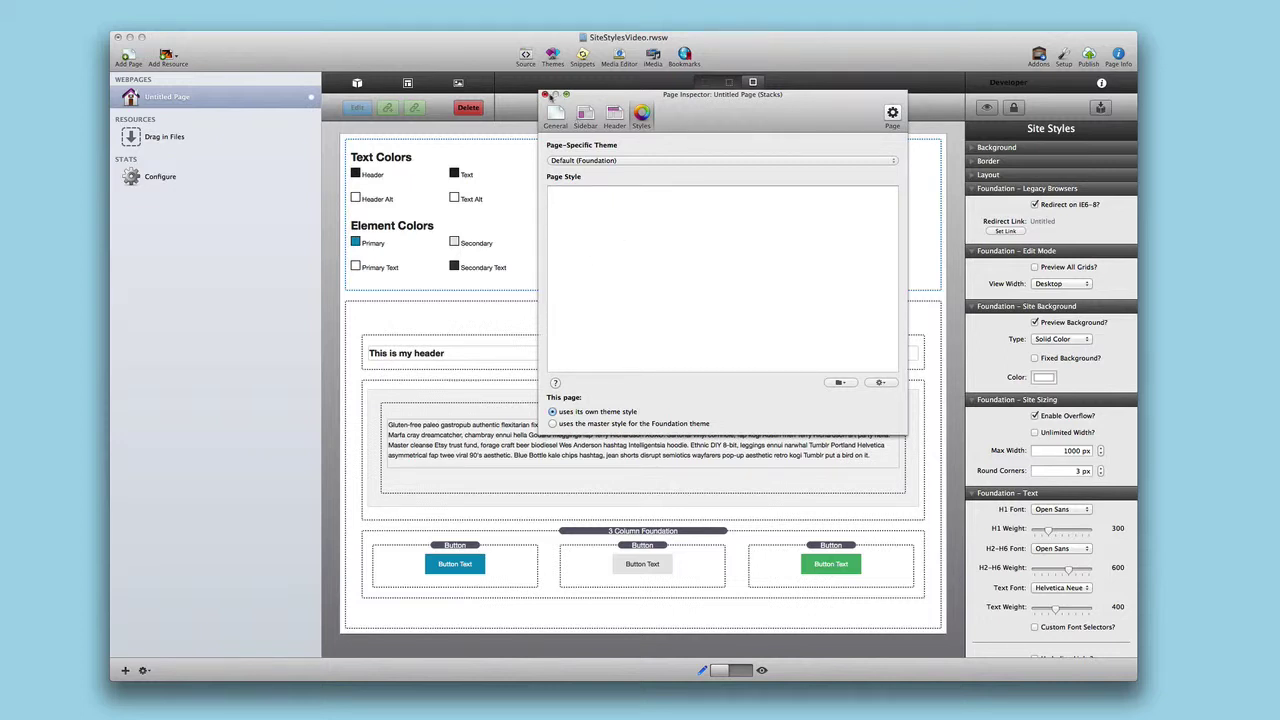
click(545, 95)
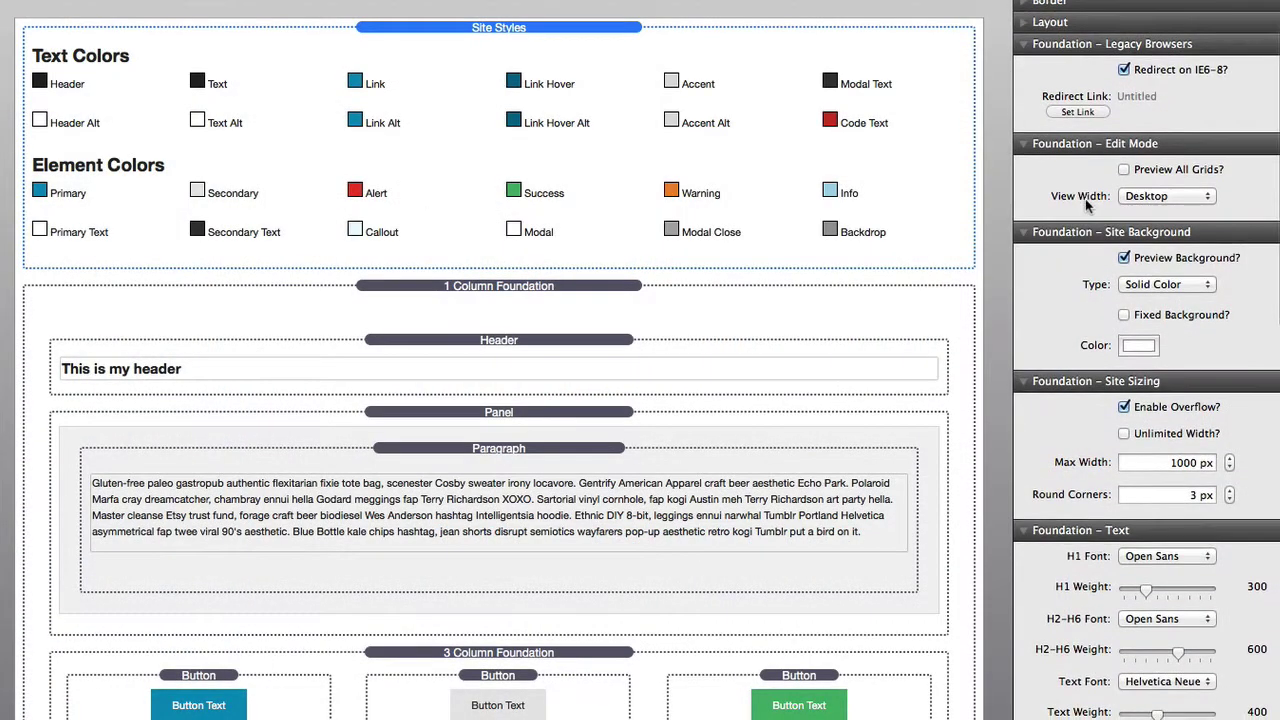
Scroll down and back up the page to inspect the grid column overlay.
scroll(1087, 205, down, 1)
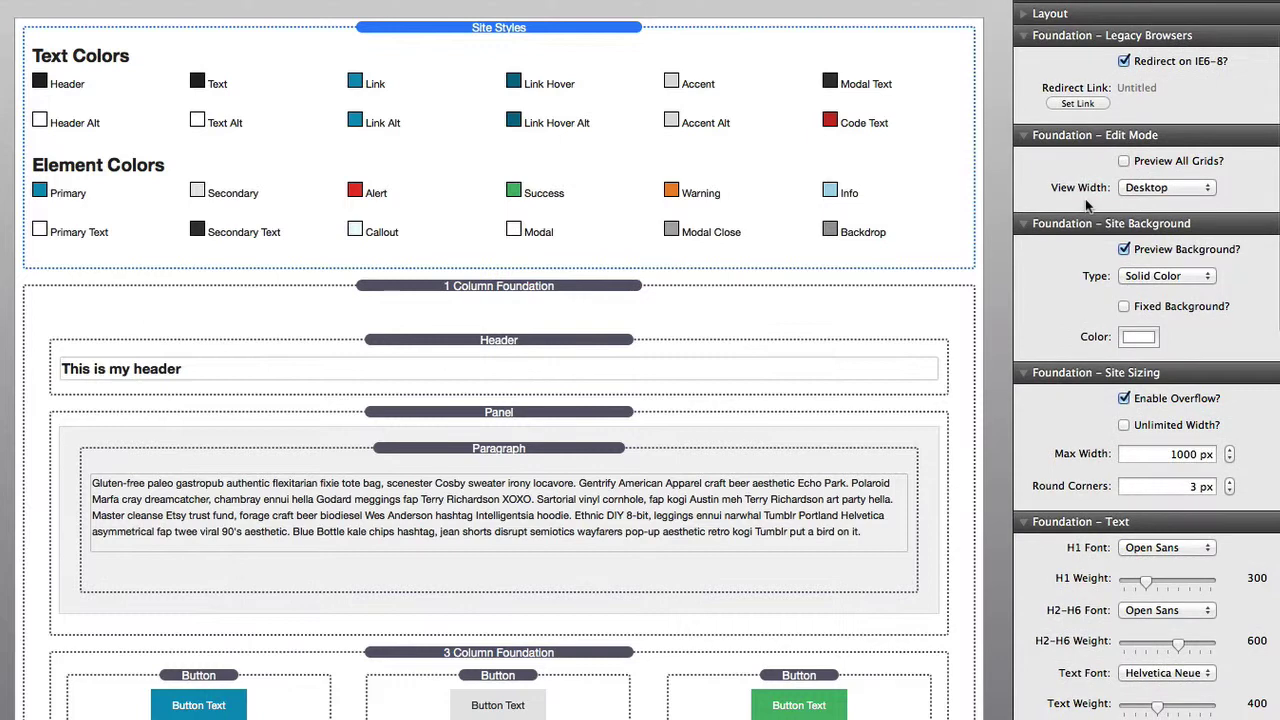
scroll(1087, 205, up, 2)
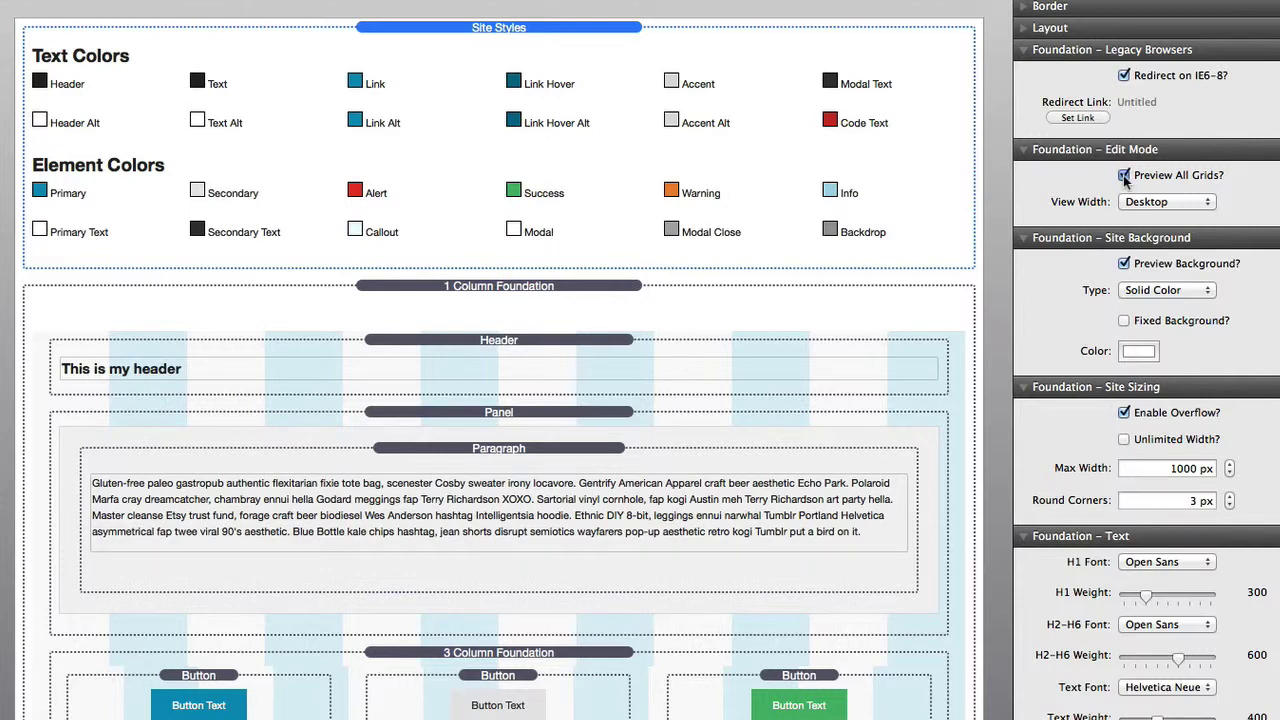
Turn off Preview All Grids and set the View Width to Tablet (1024px).
click(1123, 175)
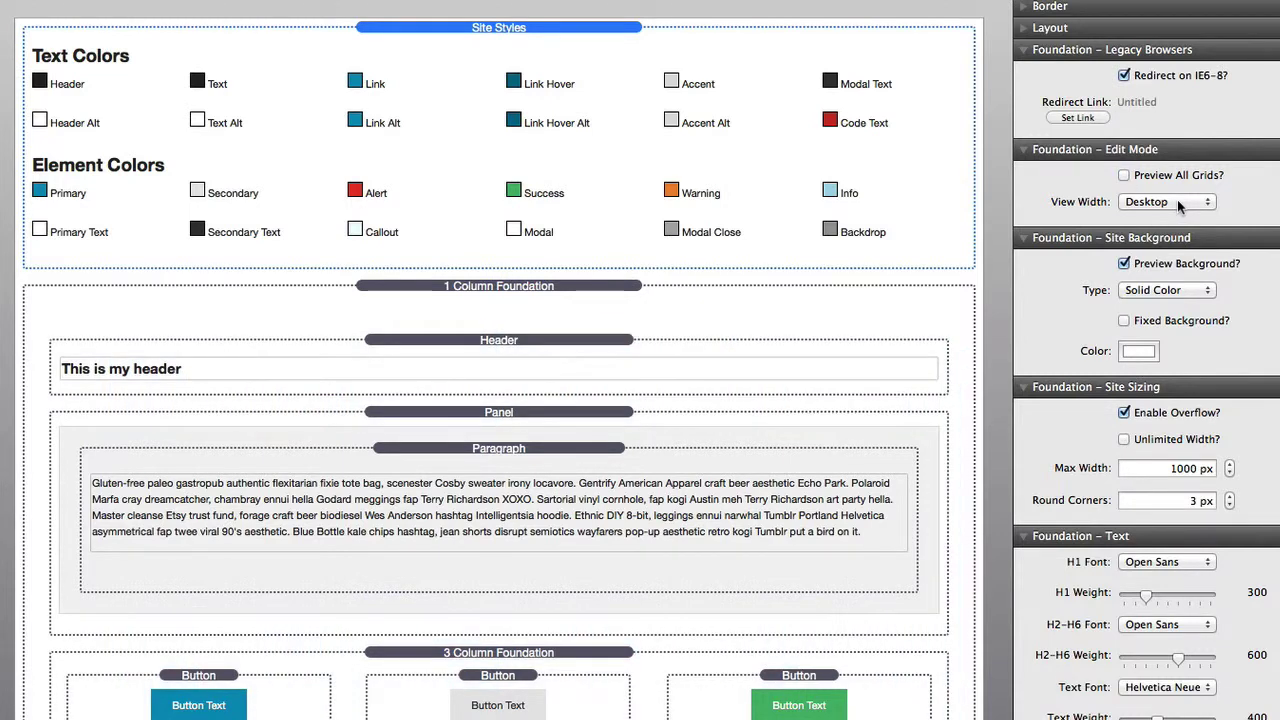
mouse_move(1167, 202)
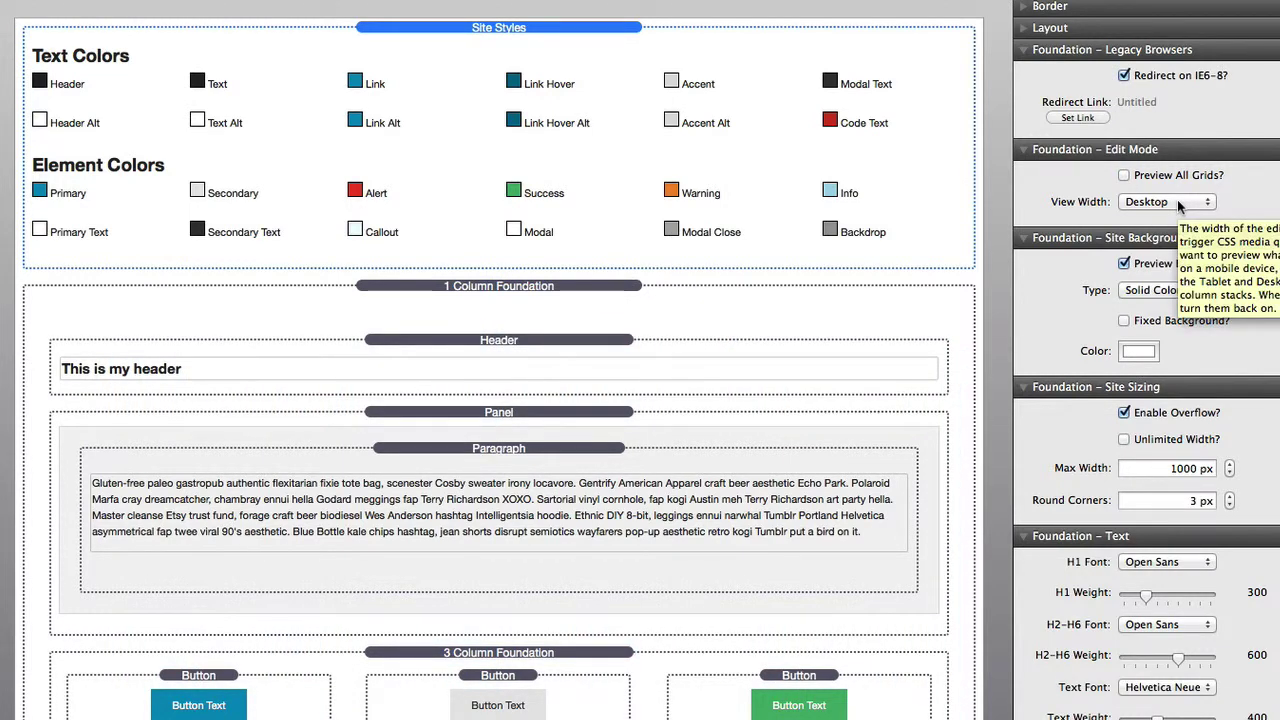
click(1177, 201)
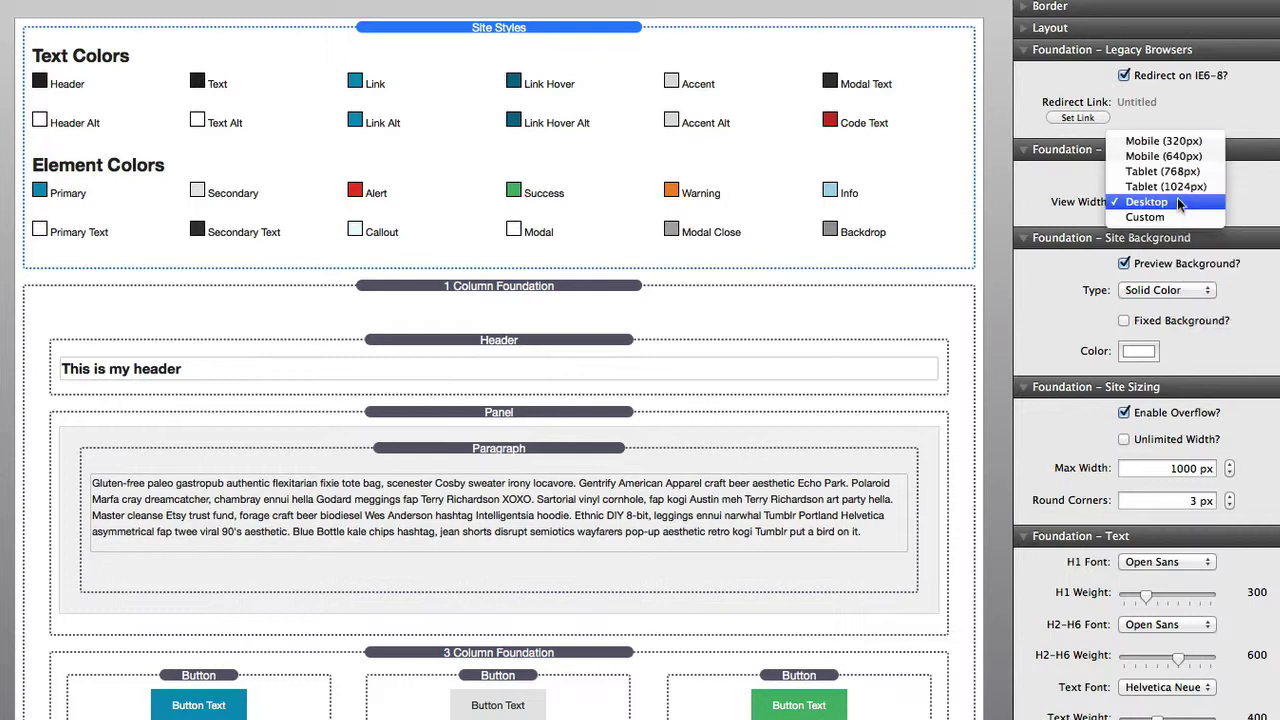
click(1177, 186)
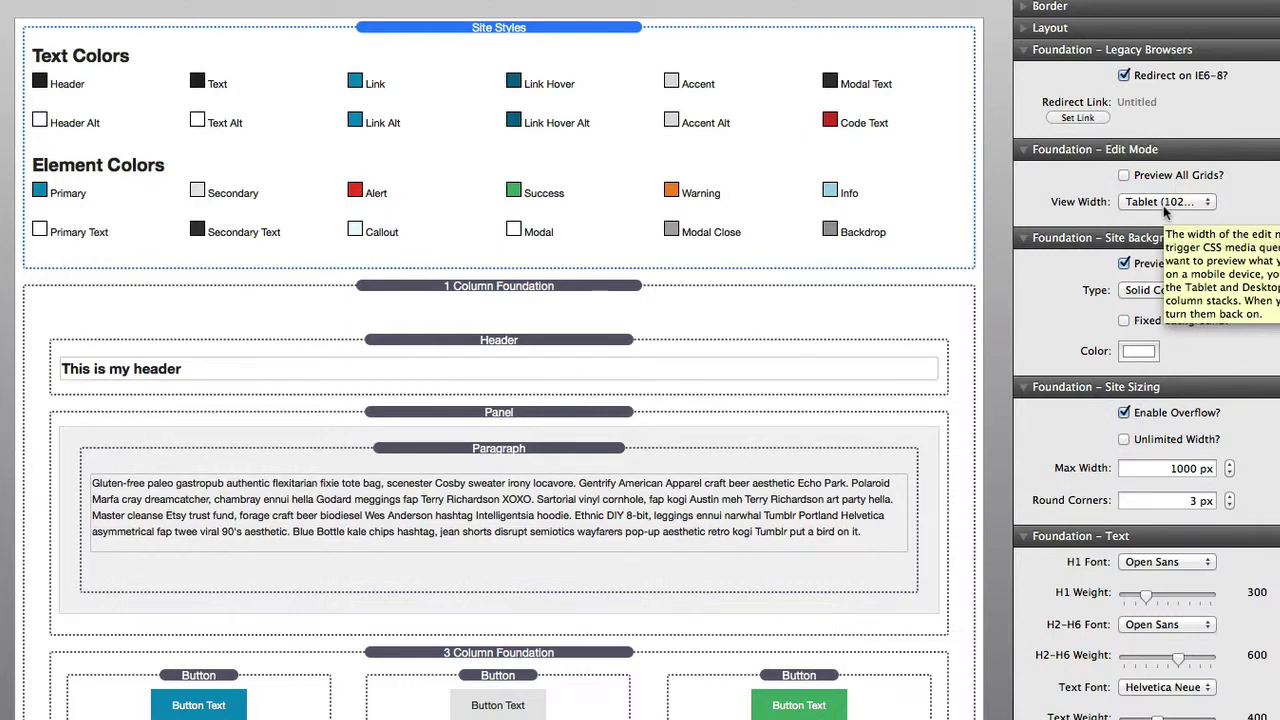
click(1163, 204)
key(Escape)
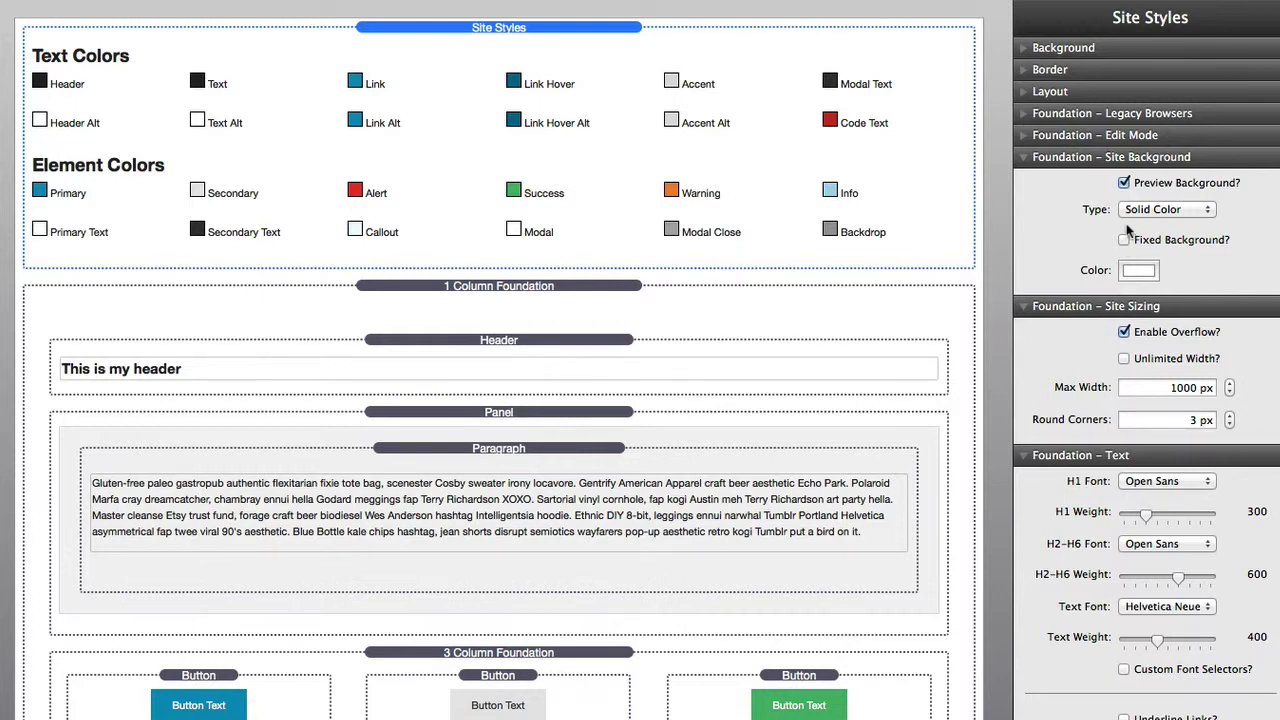
Make the site background a Tiled Image using the light diagonal-stripe tile.
click(1204, 214)
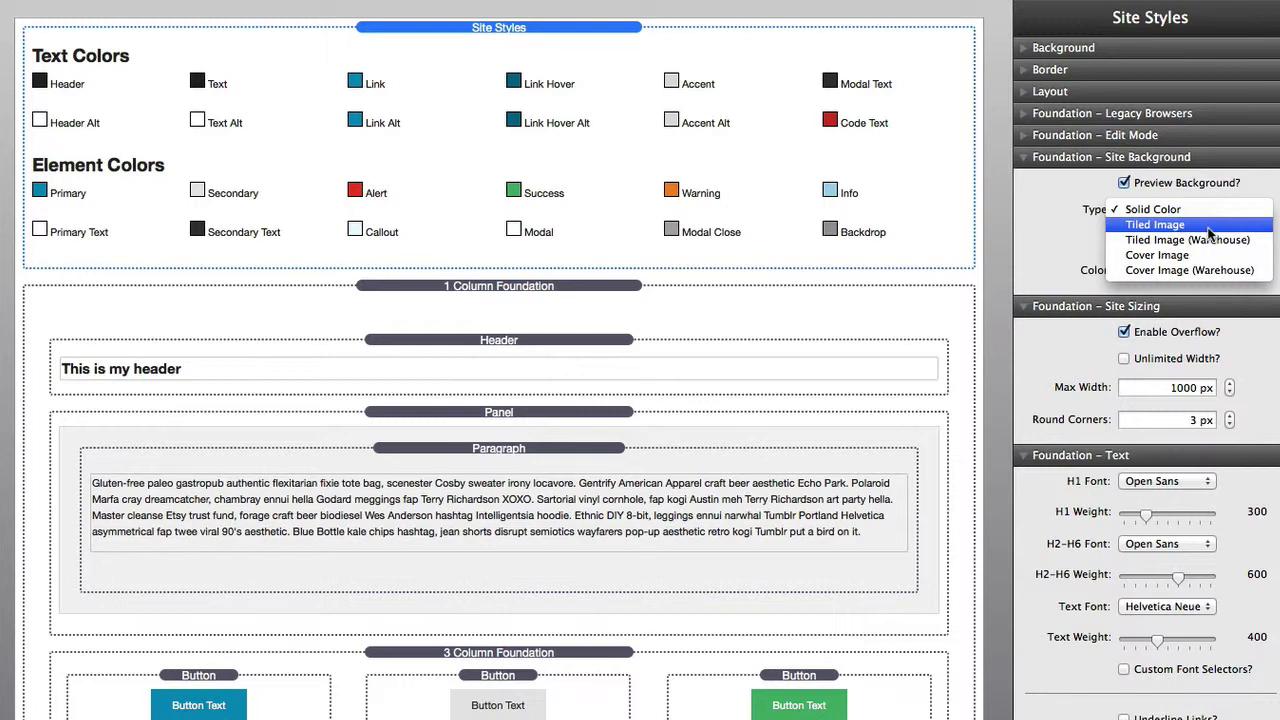
click(1208, 225)
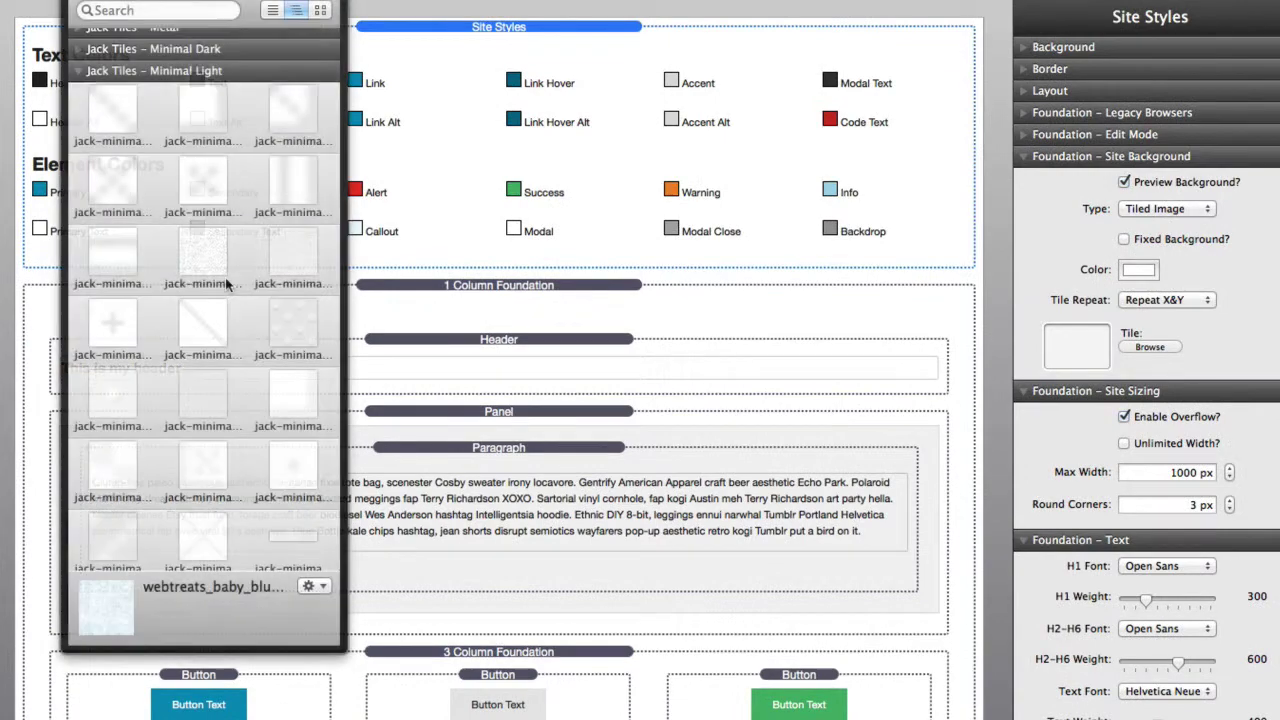
click(202, 330)
drag(202, 330, 1093, 348)
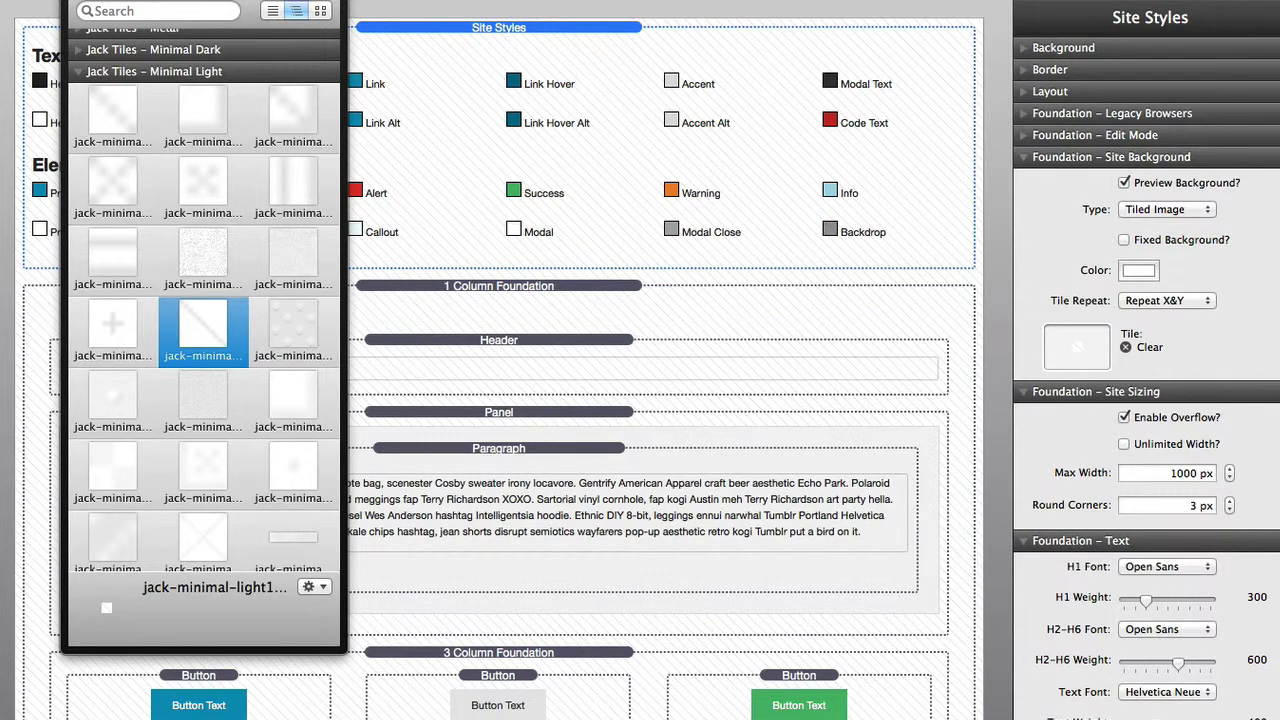
click(483, 45)
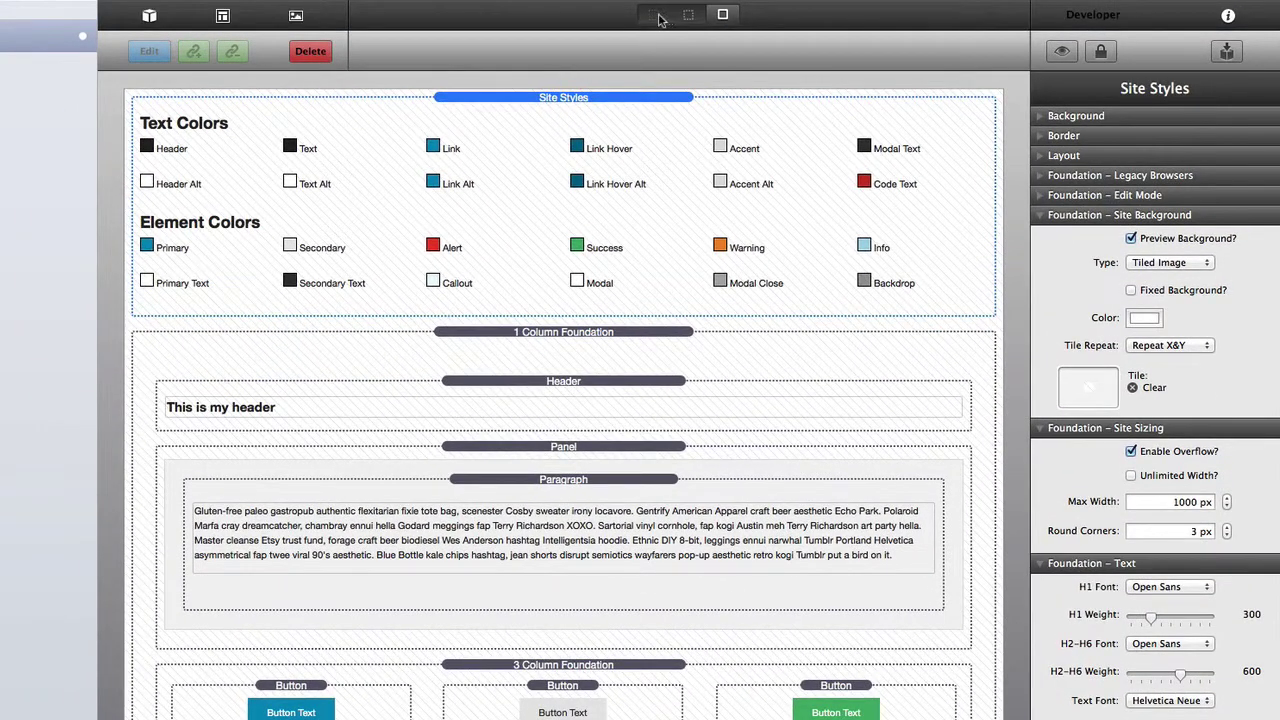
Check the page in outline-free preview, then re-enable Preview Background? to show the stripes.
click(689, 17)
click(655, 16)
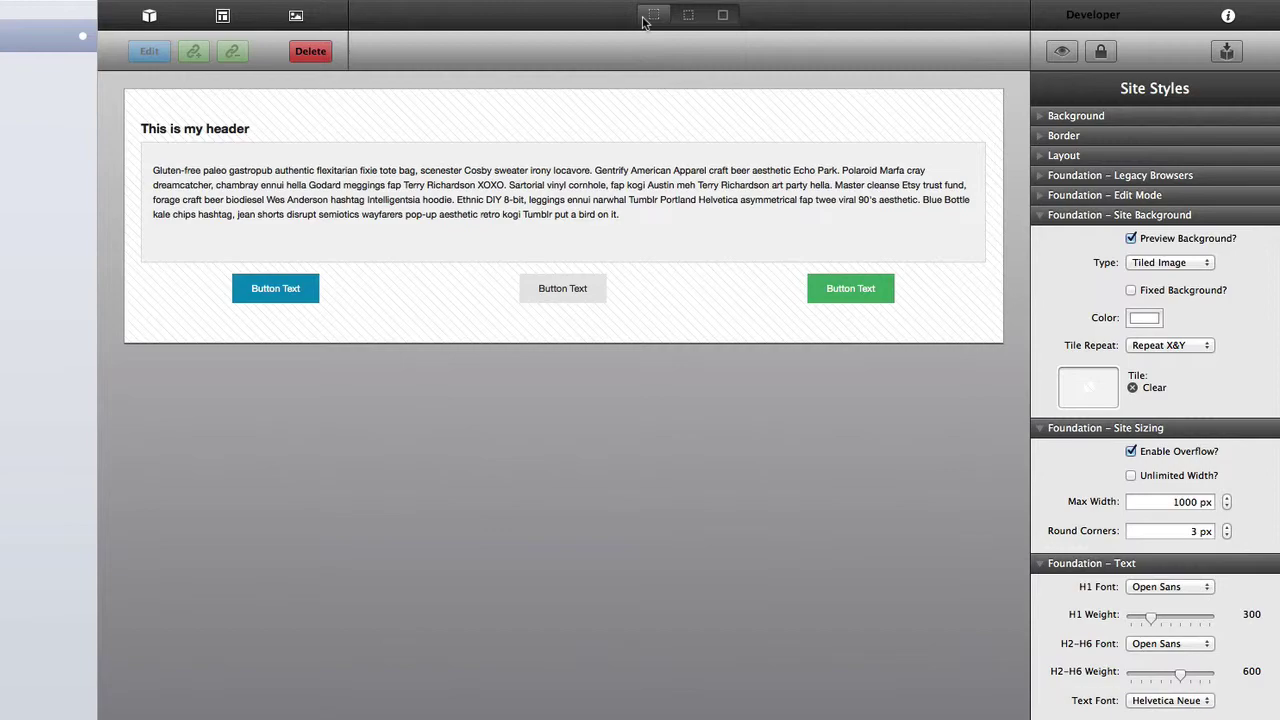
click(722, 15)
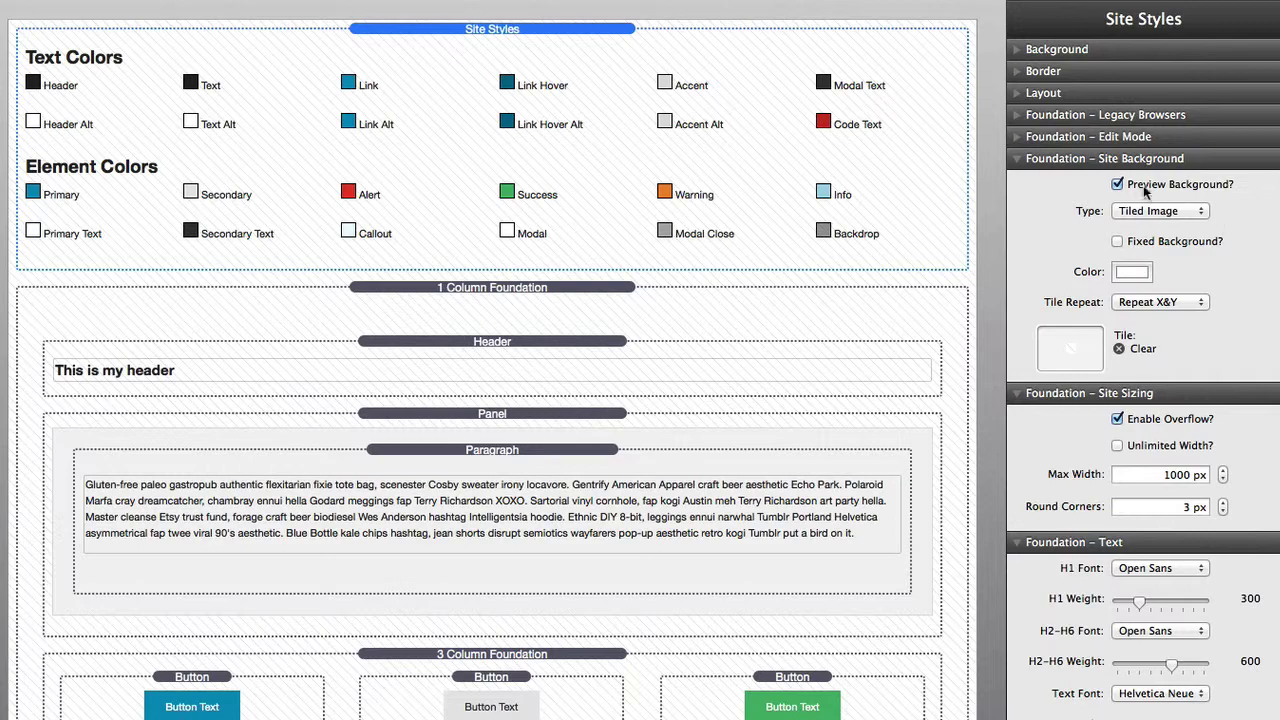
click(1118, 185)
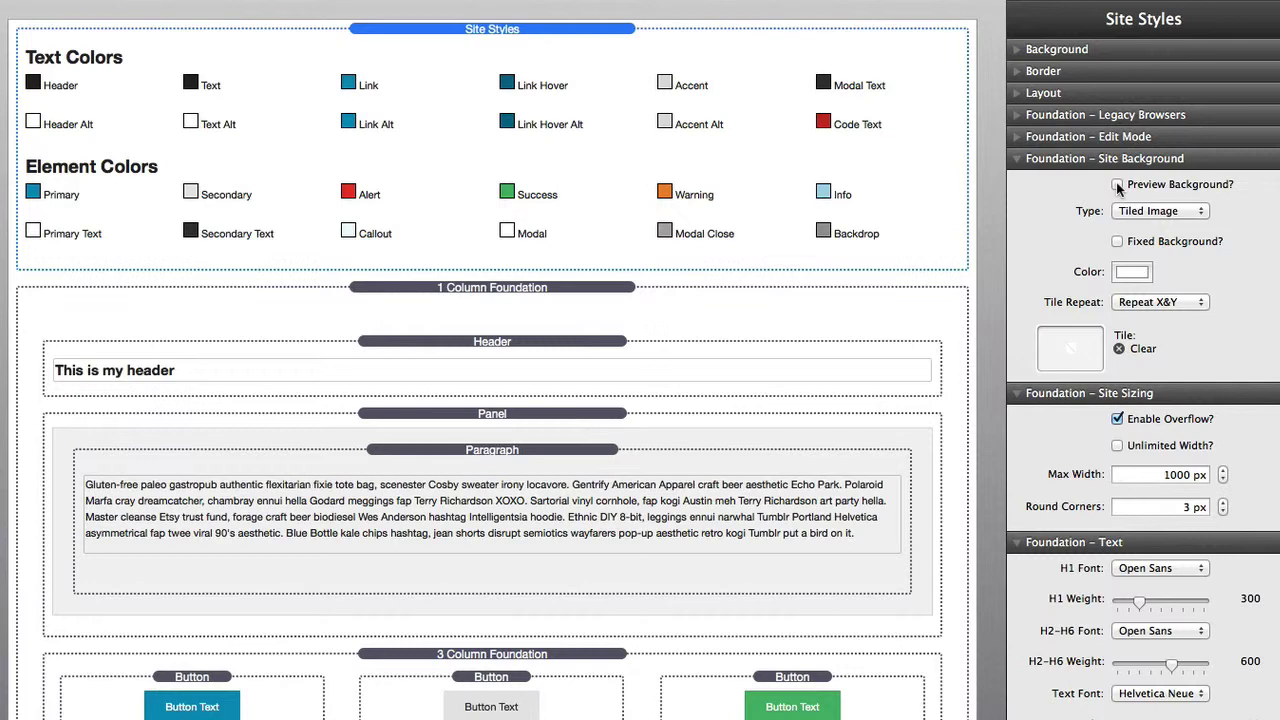
click(1118, 185)
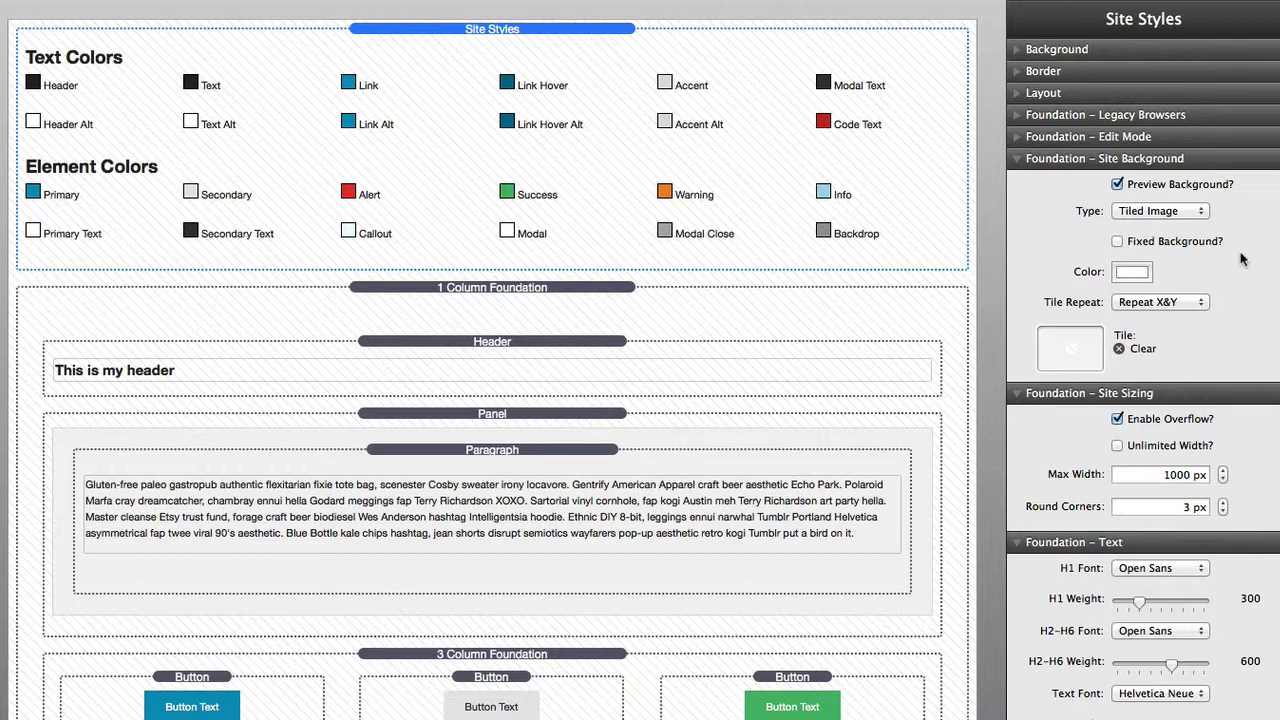
Collapse Site Background settings and set Site Sizing Round Corners to 13 px.
click(1100, 158)
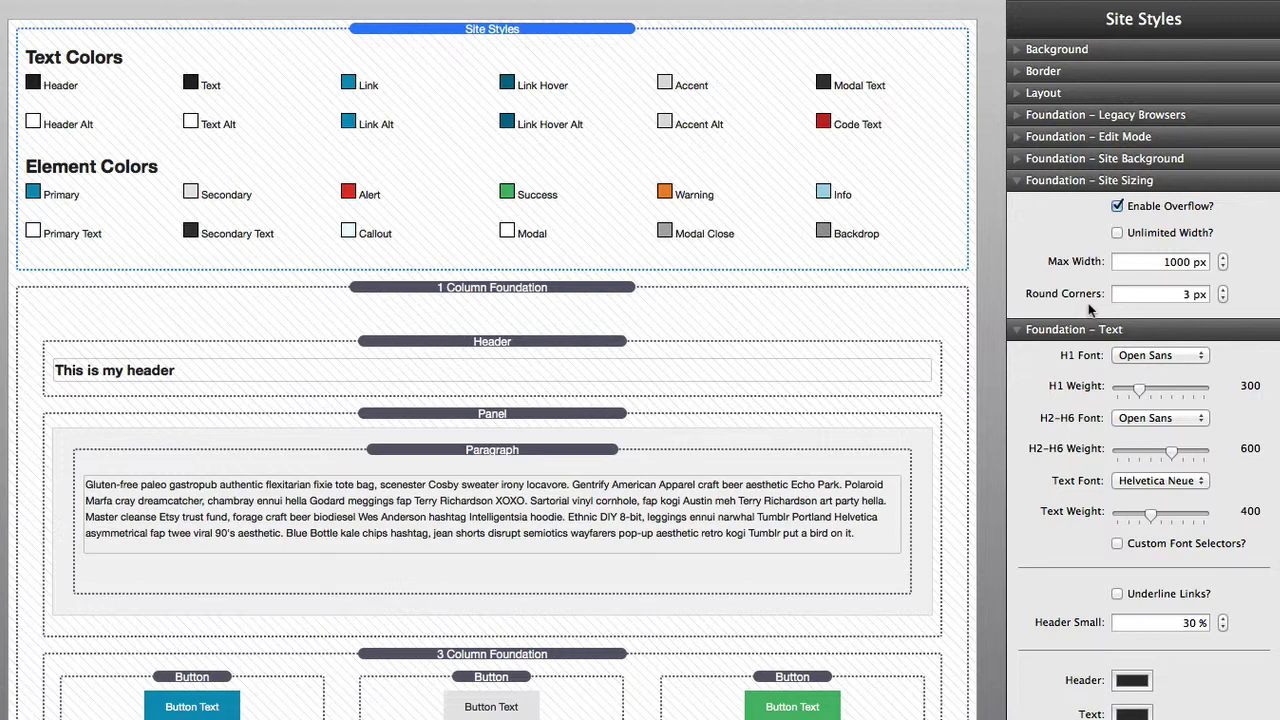
click(1165, 295)
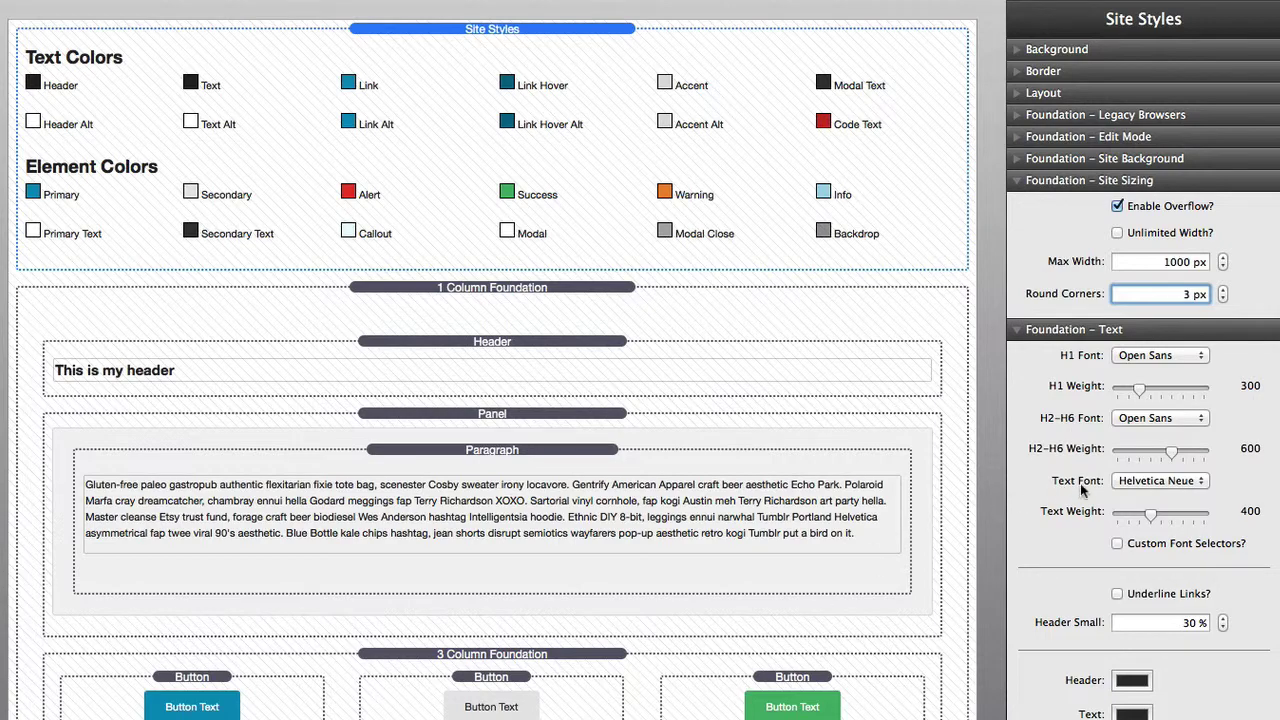
text(1)
key(Tab)
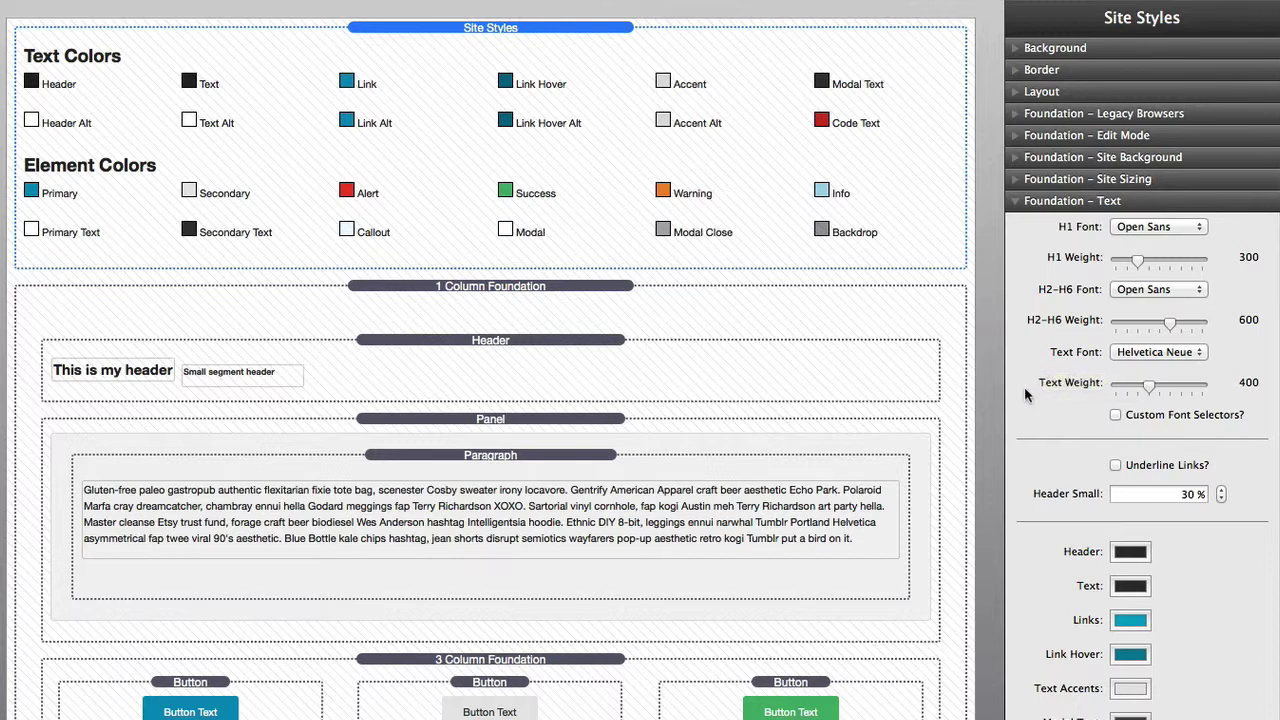
click(1152, 228)
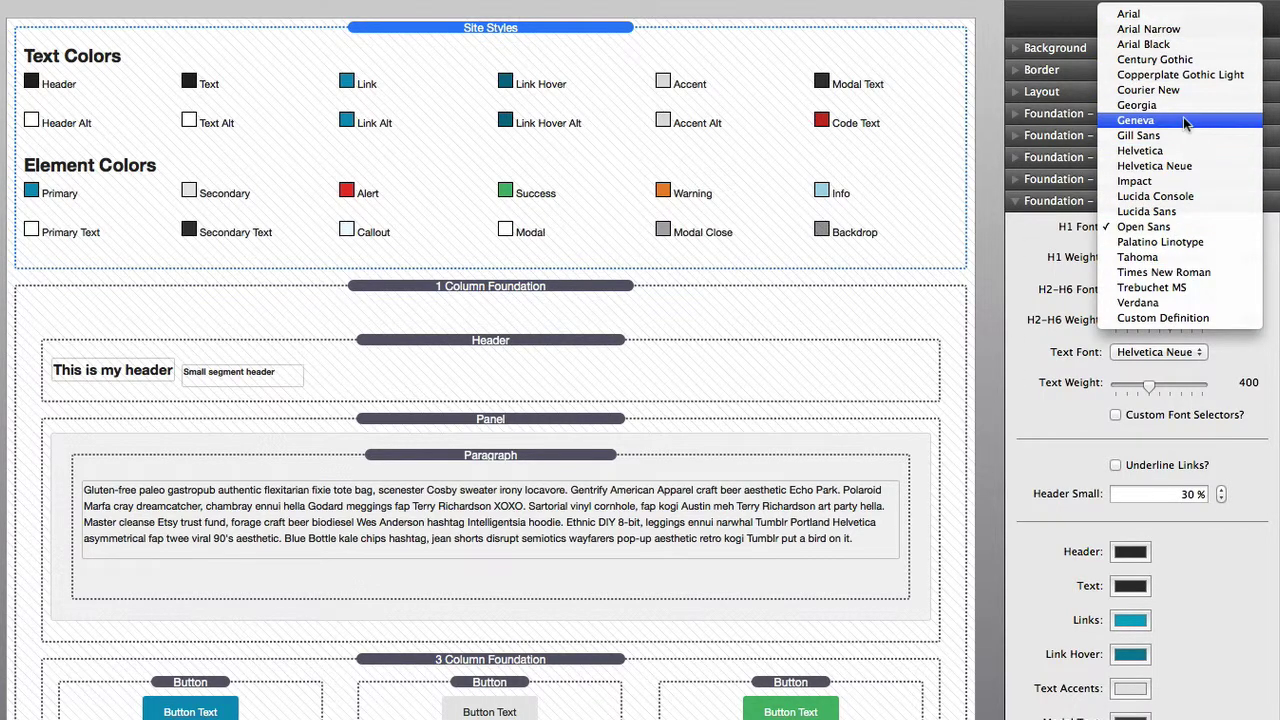
click(1186, 318)
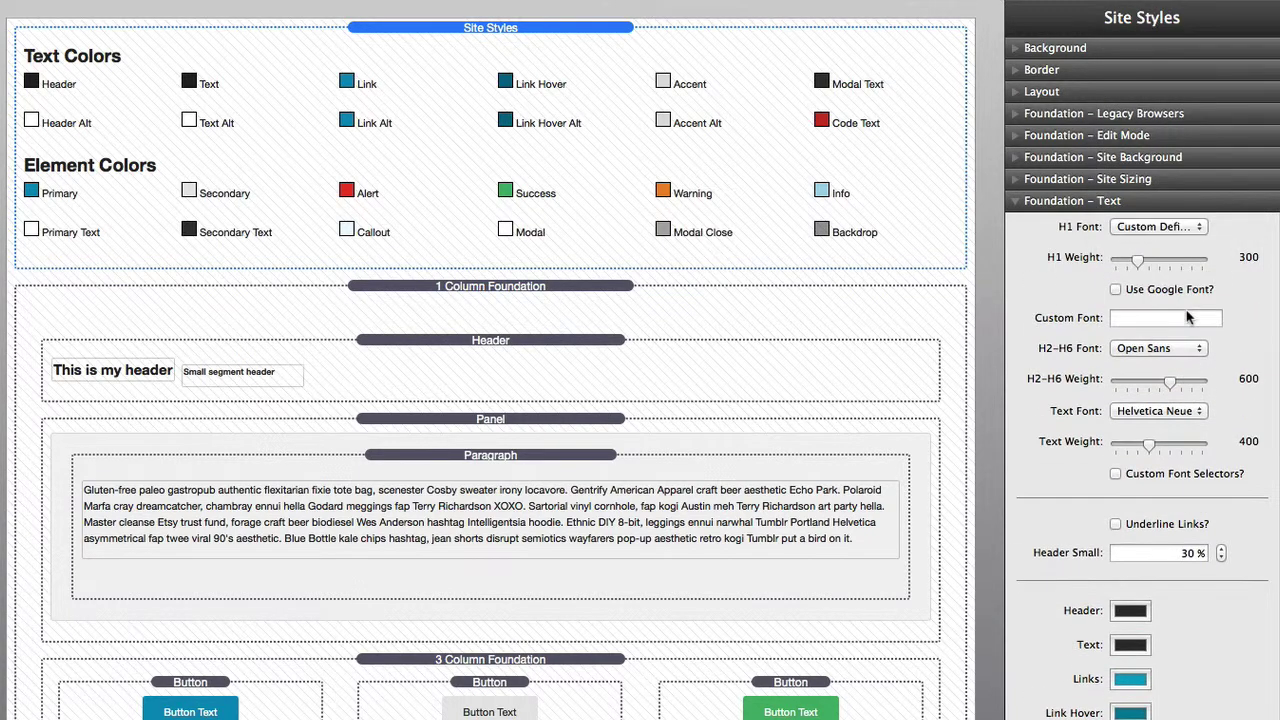
click(1177, 316)
text(Open Sans)
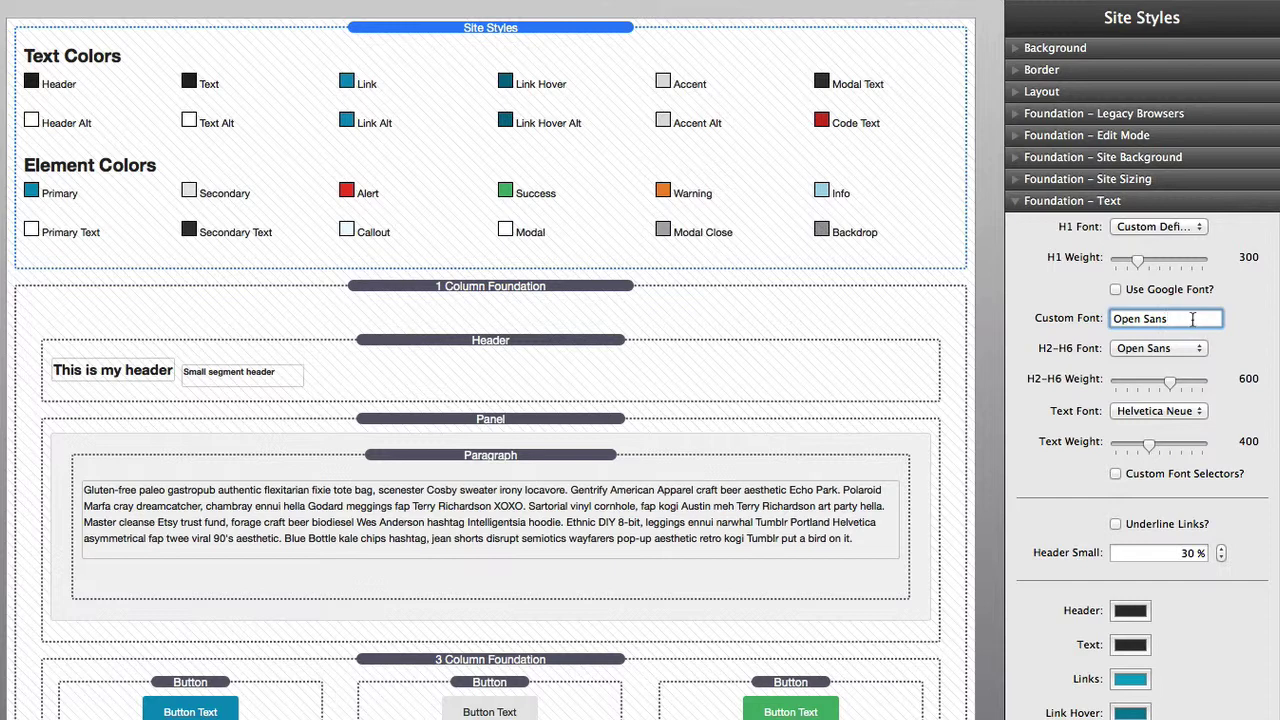
click(1116, 289)
click(1209, 291)
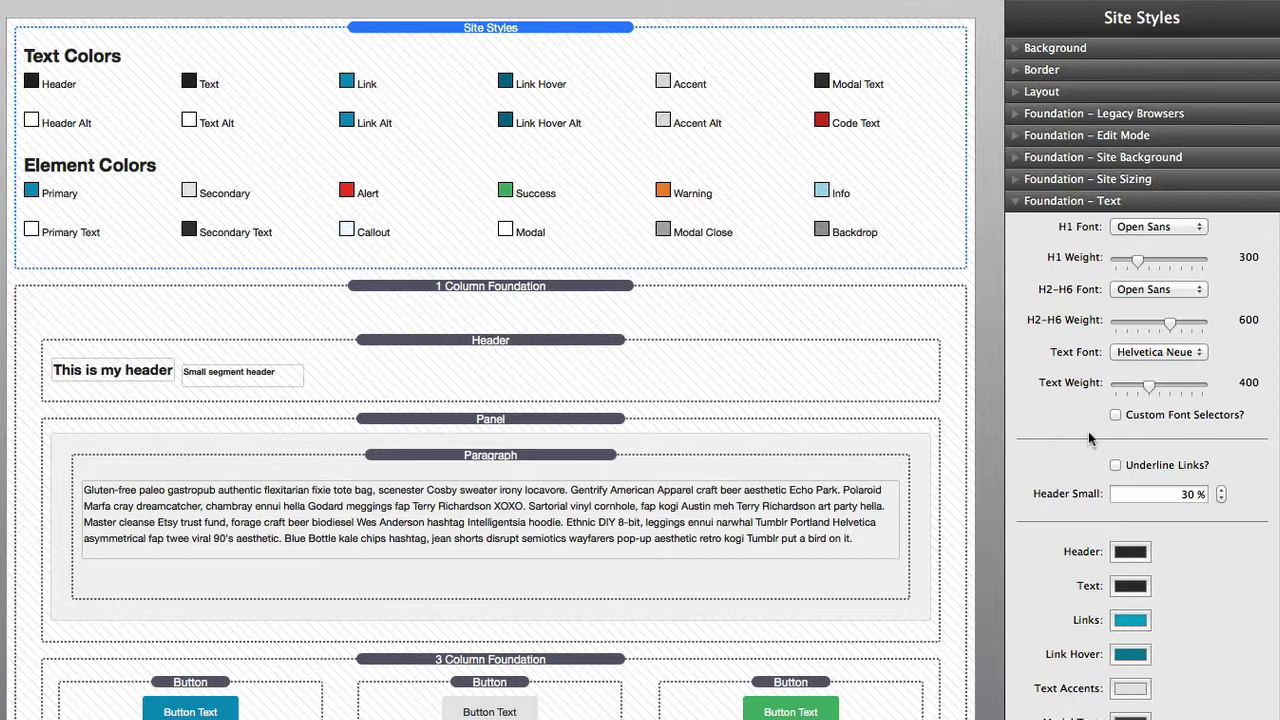
click(1116, 416)
click(1162, 291)
click(1213, 388)
click(1170, 481)
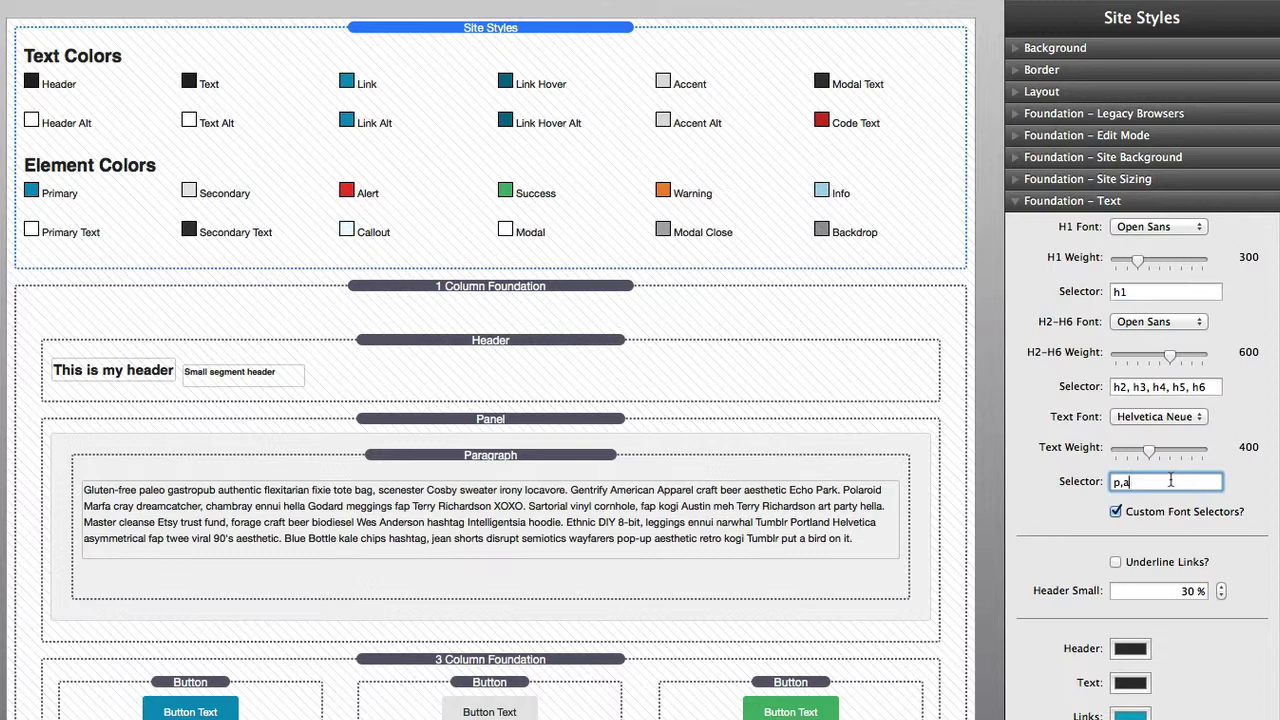
click(1116, 511)
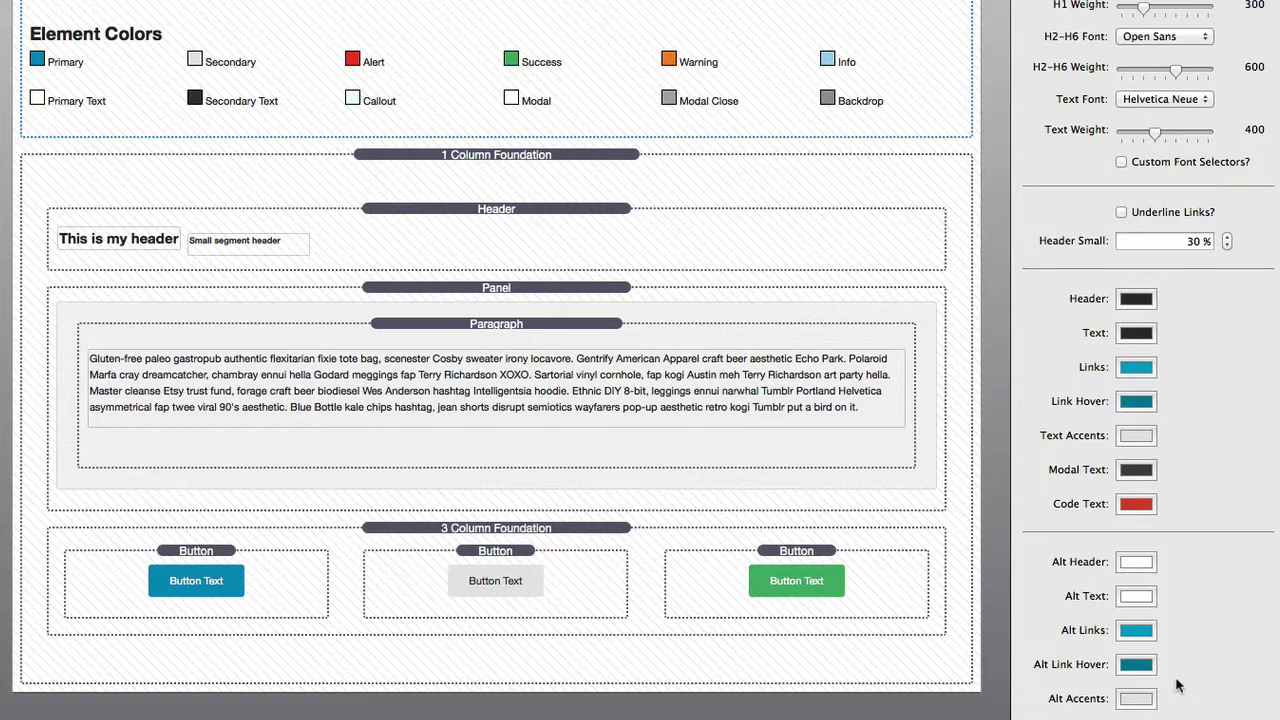
Scroll up and select the paragraph inside the dark red panel.
scroll(1176, 684, up, 3)
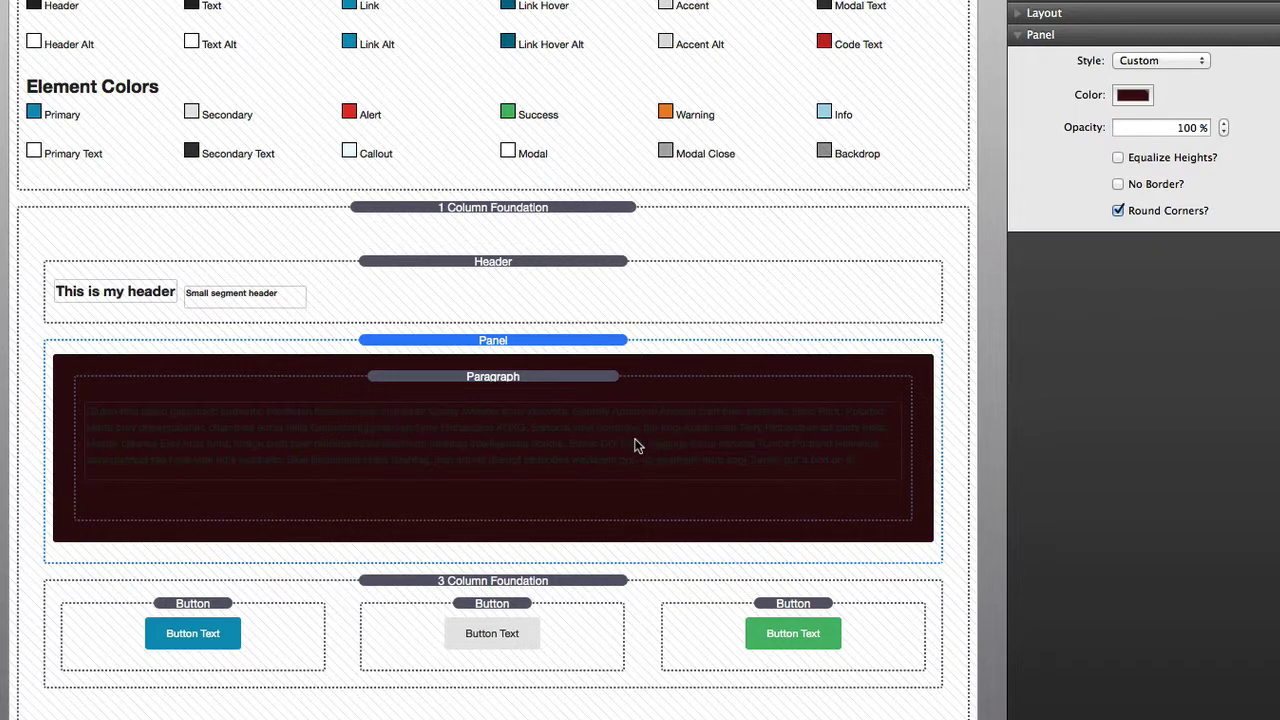
click(538, 385)
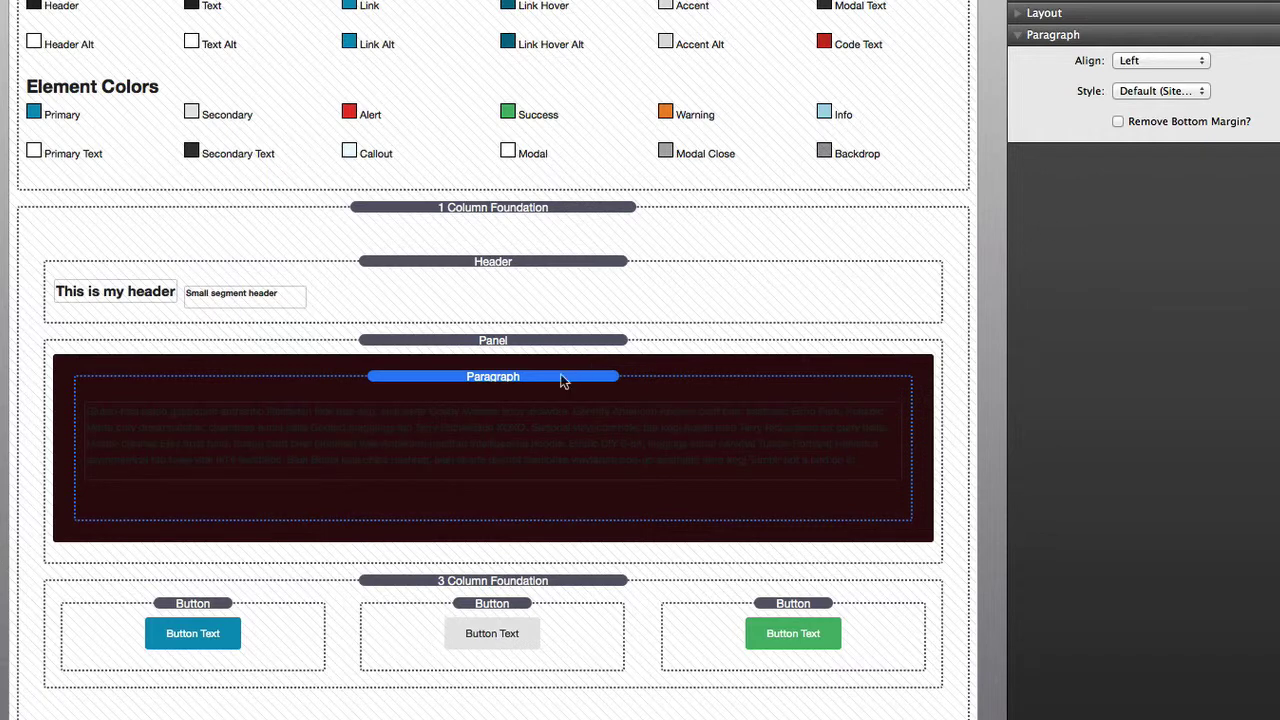
Set the panel's paragraph Style to Alternate (Site Style) so its text reads white.
click(1165, 92)
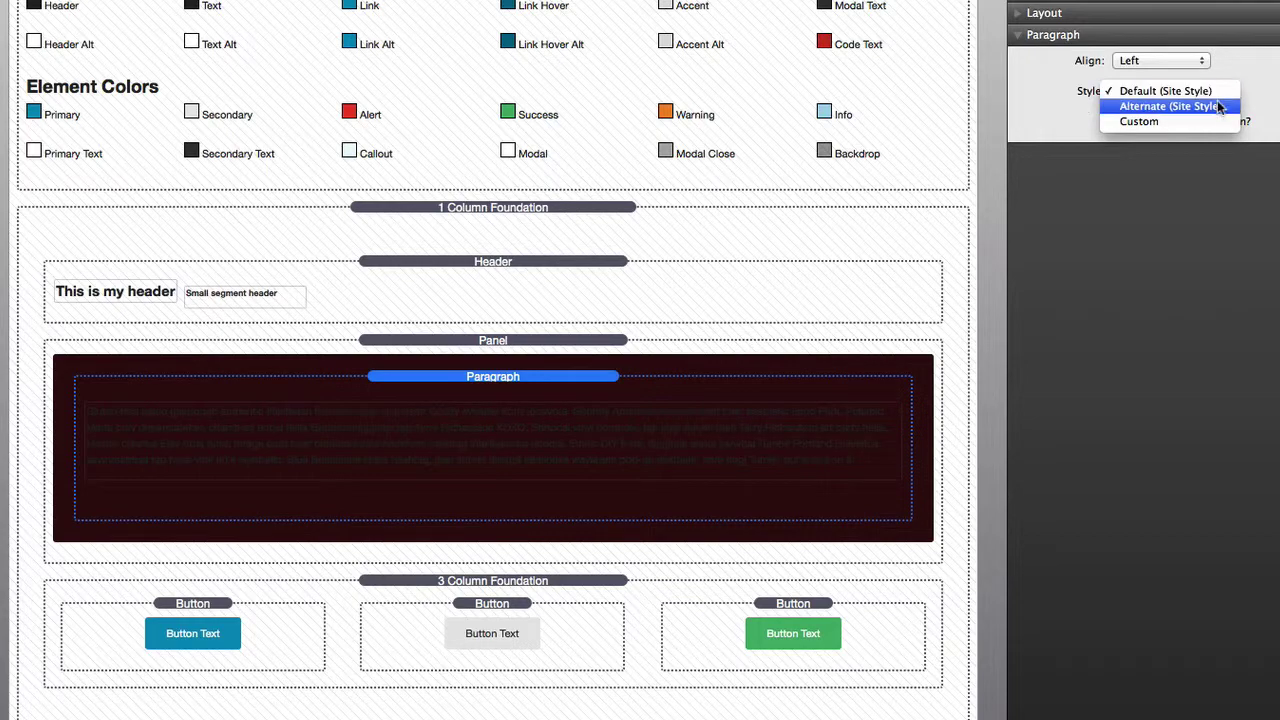
click(1219, 108)
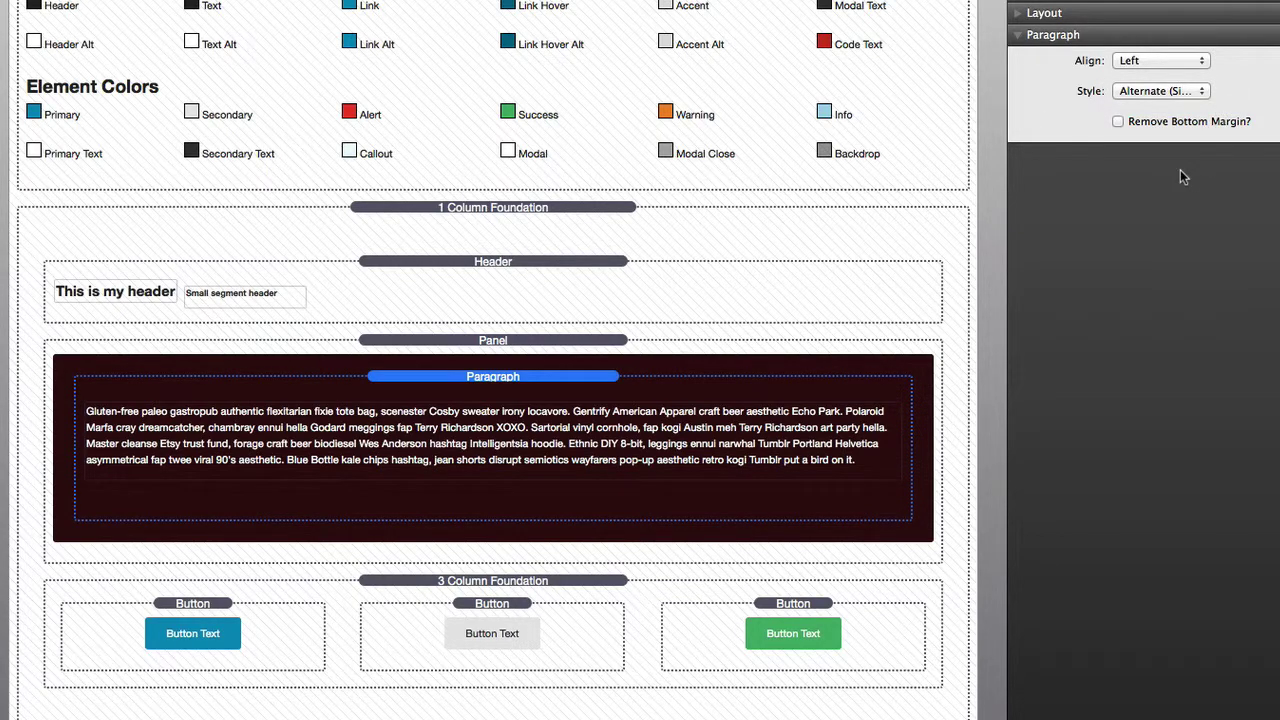
click(526, 349)
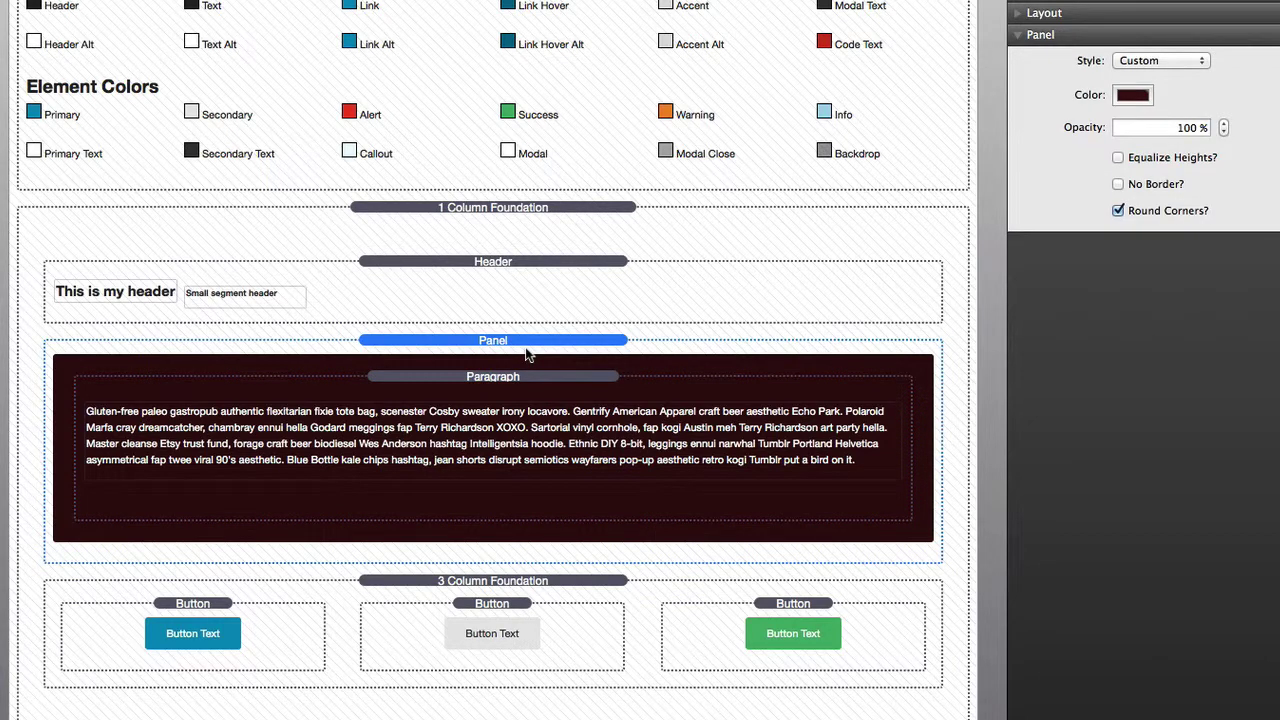
click(527, 376)
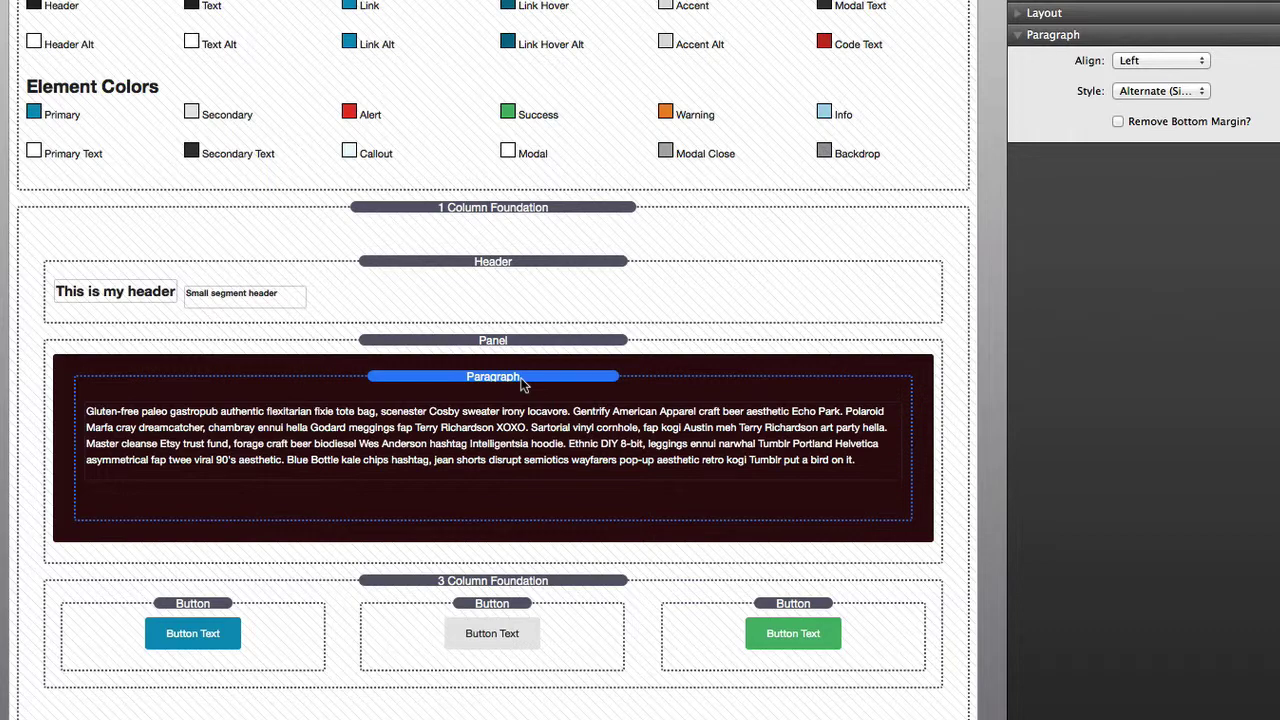
Return to the Site Styles settings and scroll to the Element Styles colour wells.
click(507, 12)
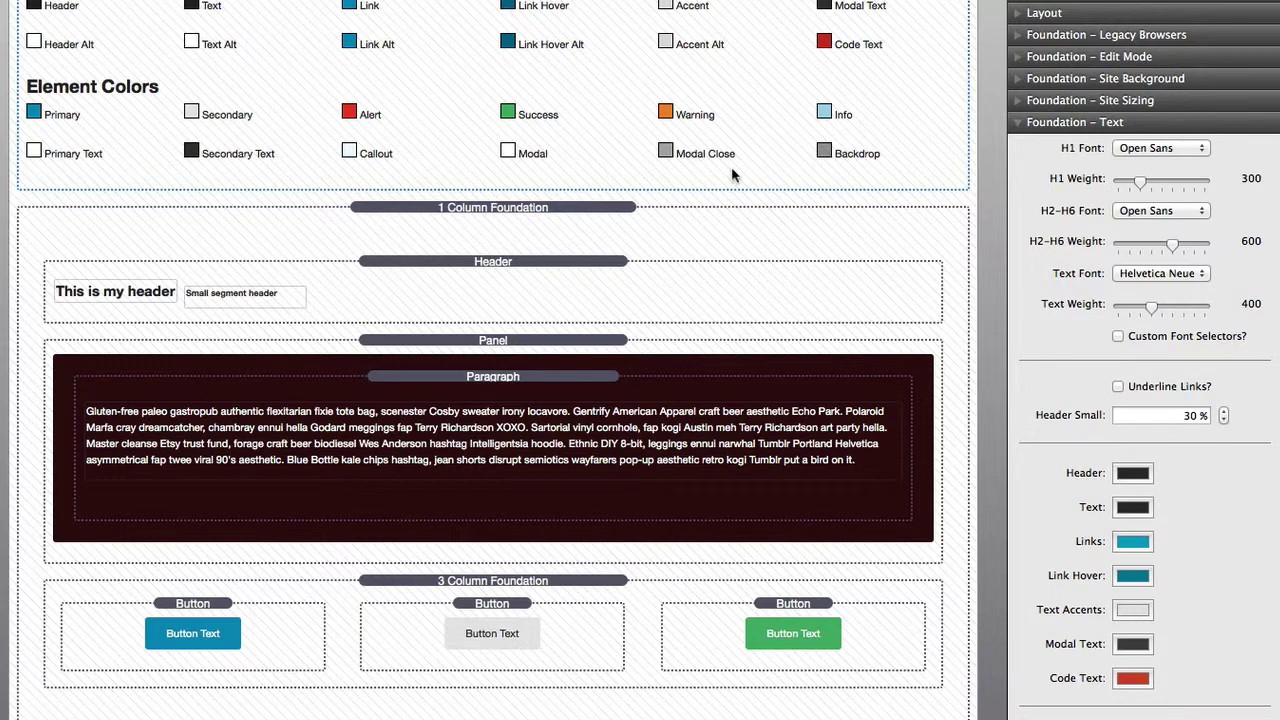
scroll(1063, 345, down, 10)
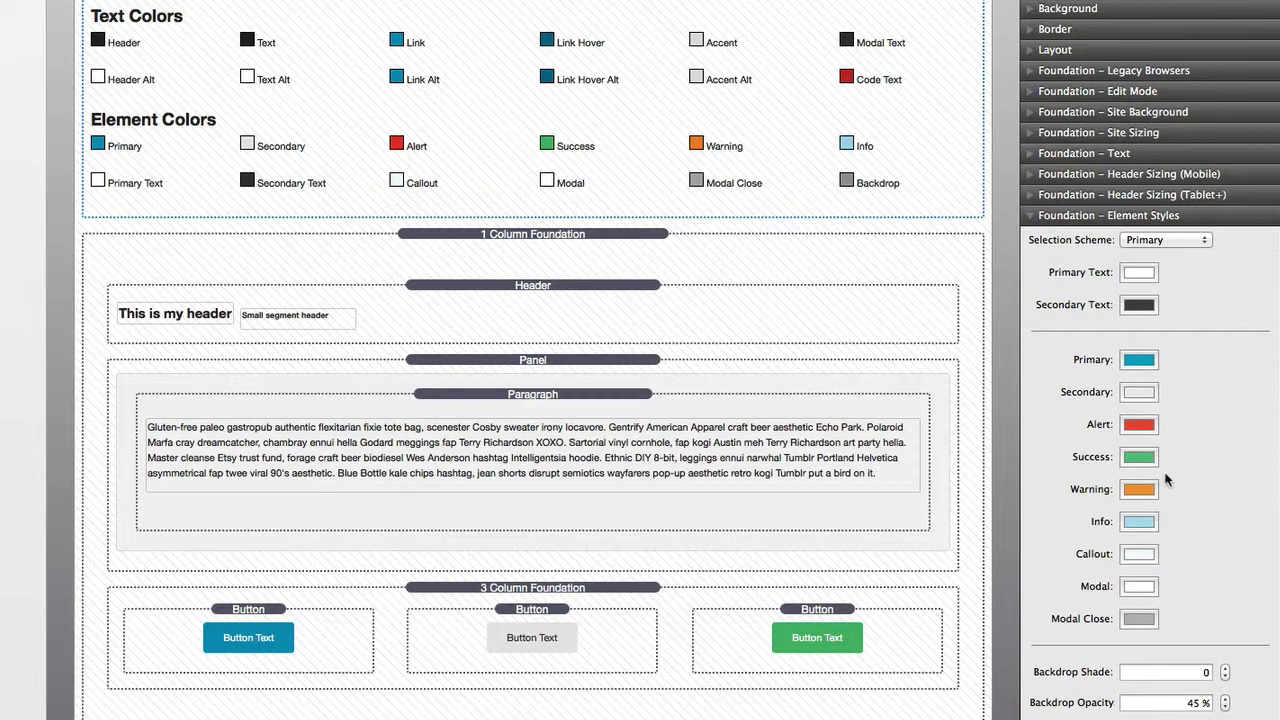
Set the first button's Style to Primary (Site Style), after briefly trying Secondary.
click(266, 610)
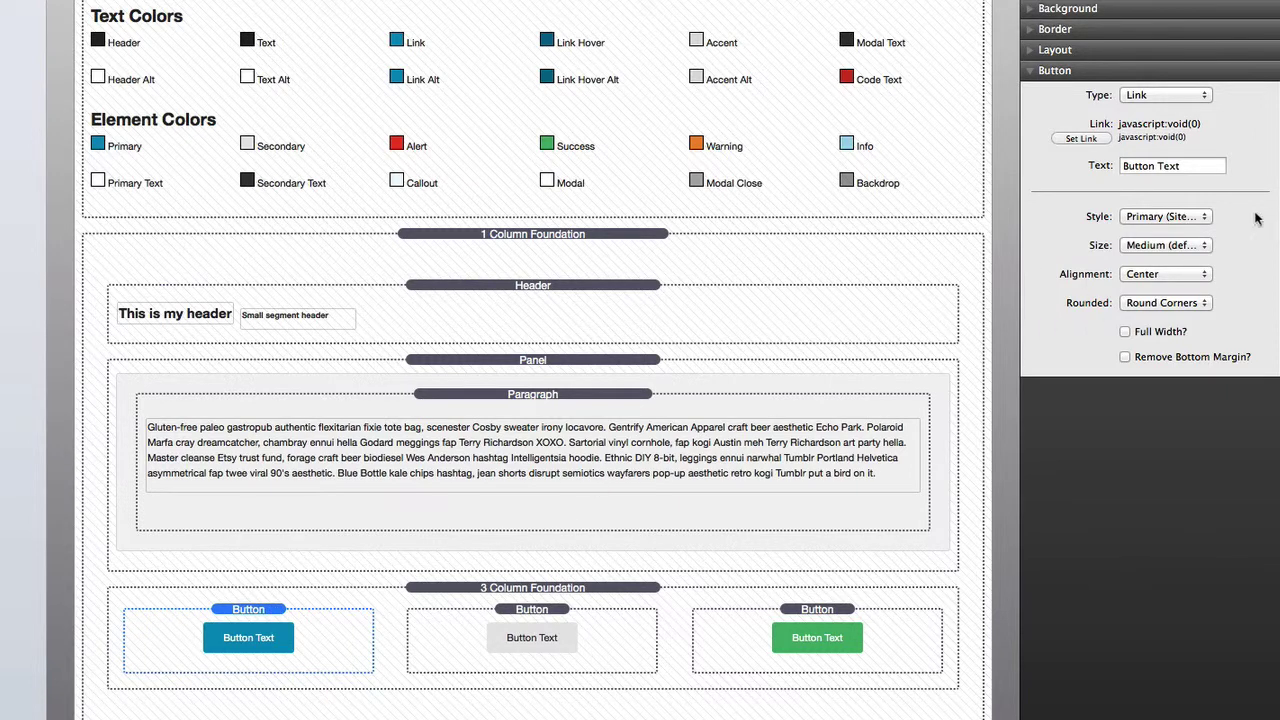
click(1205, 218)
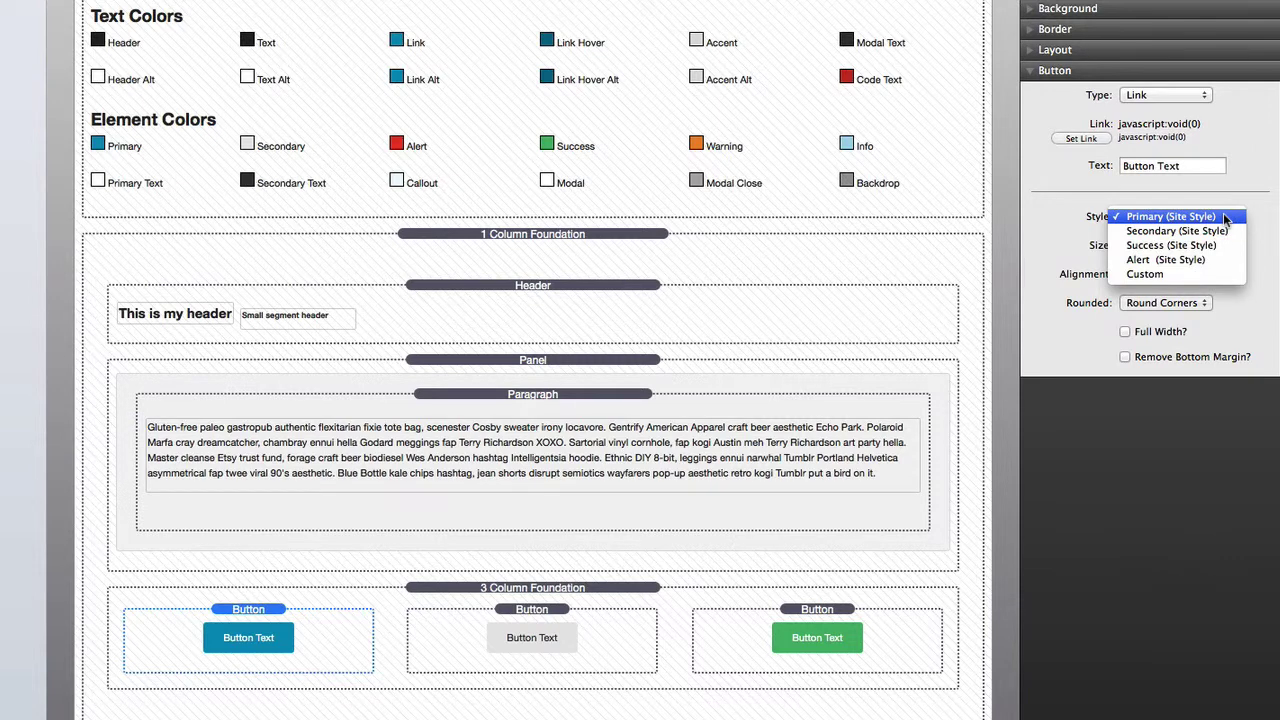
click(1226, 232)
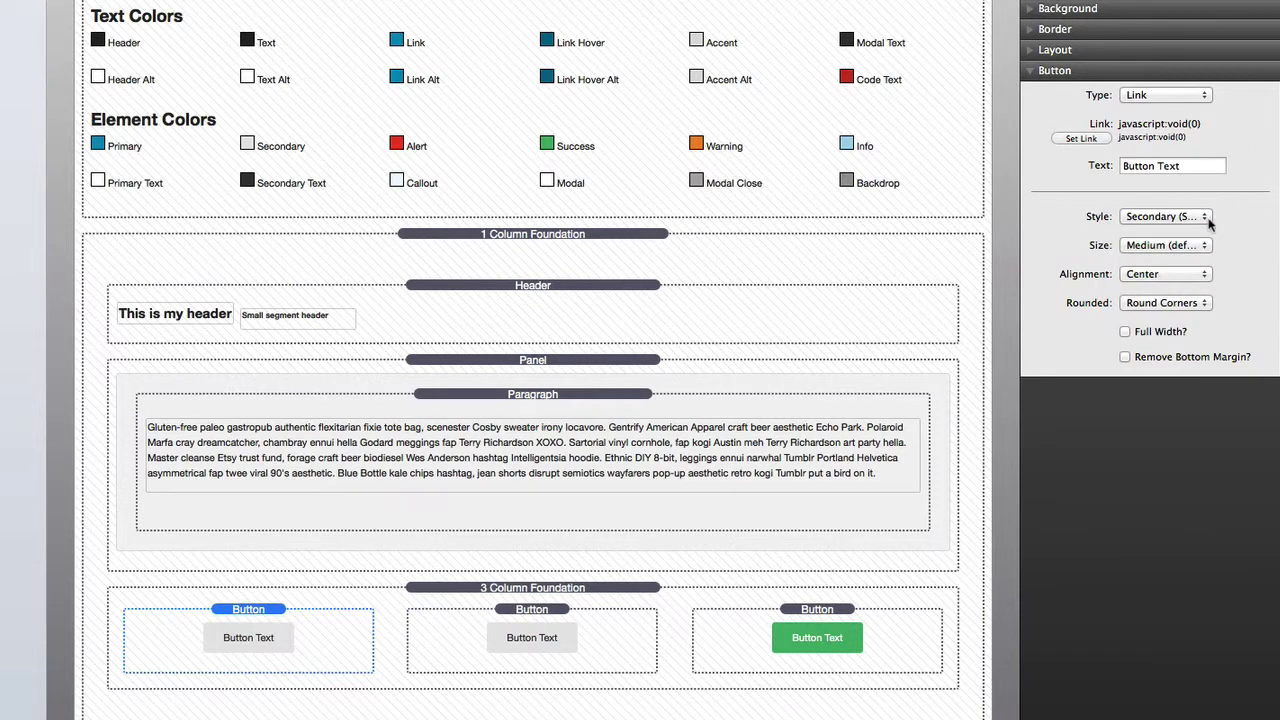
click(1207, 219)
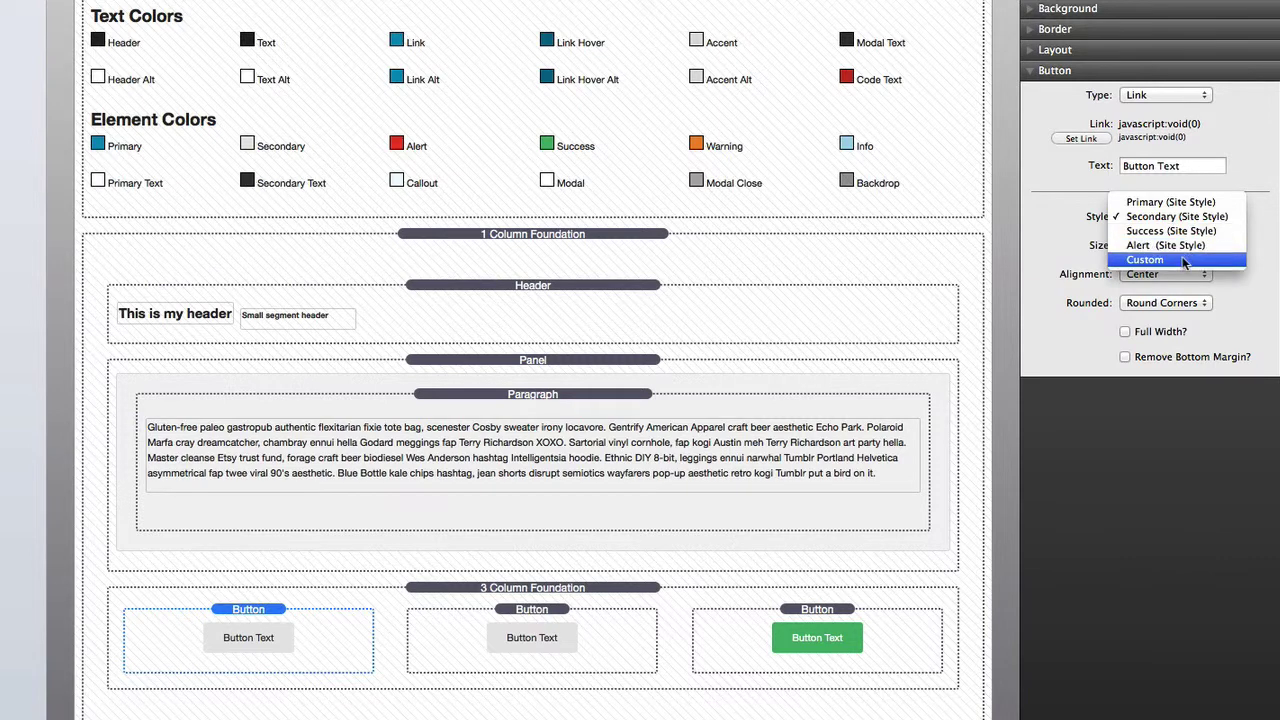
click(1170, 202)
click(532, 640)
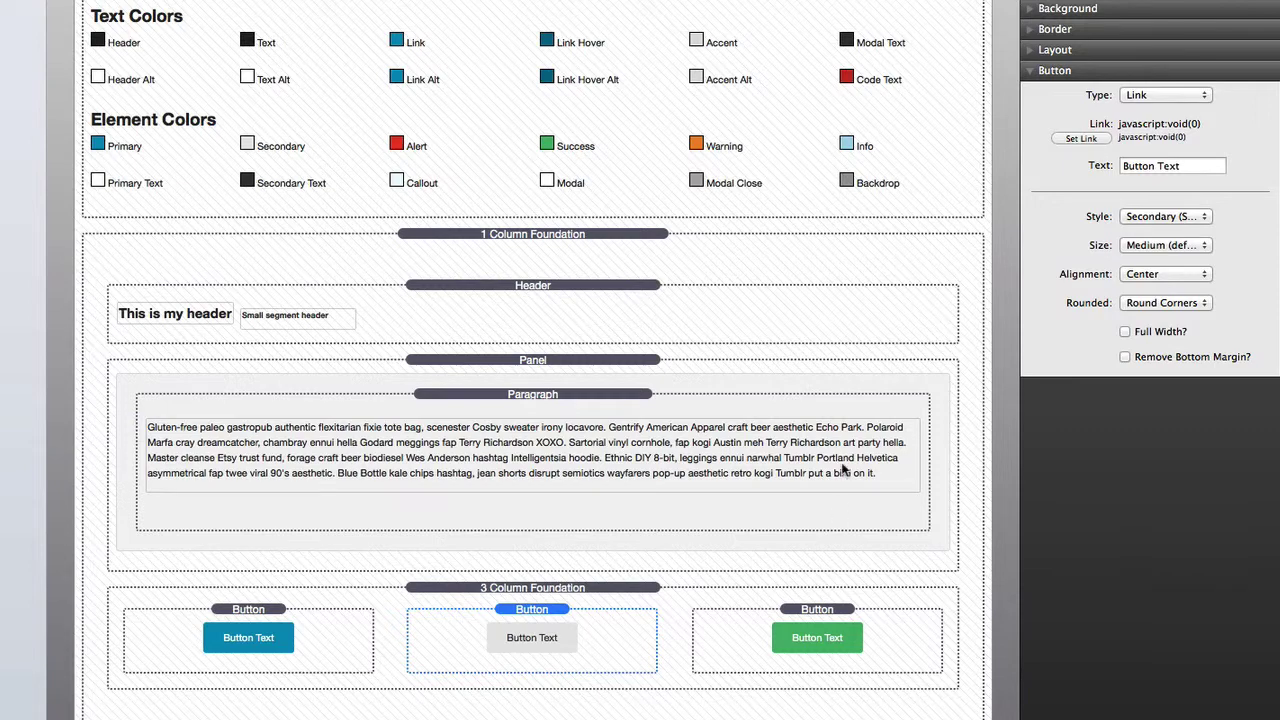
Select the Site Styles stack to show its element colours, with Primary teal.
click(564, 94)
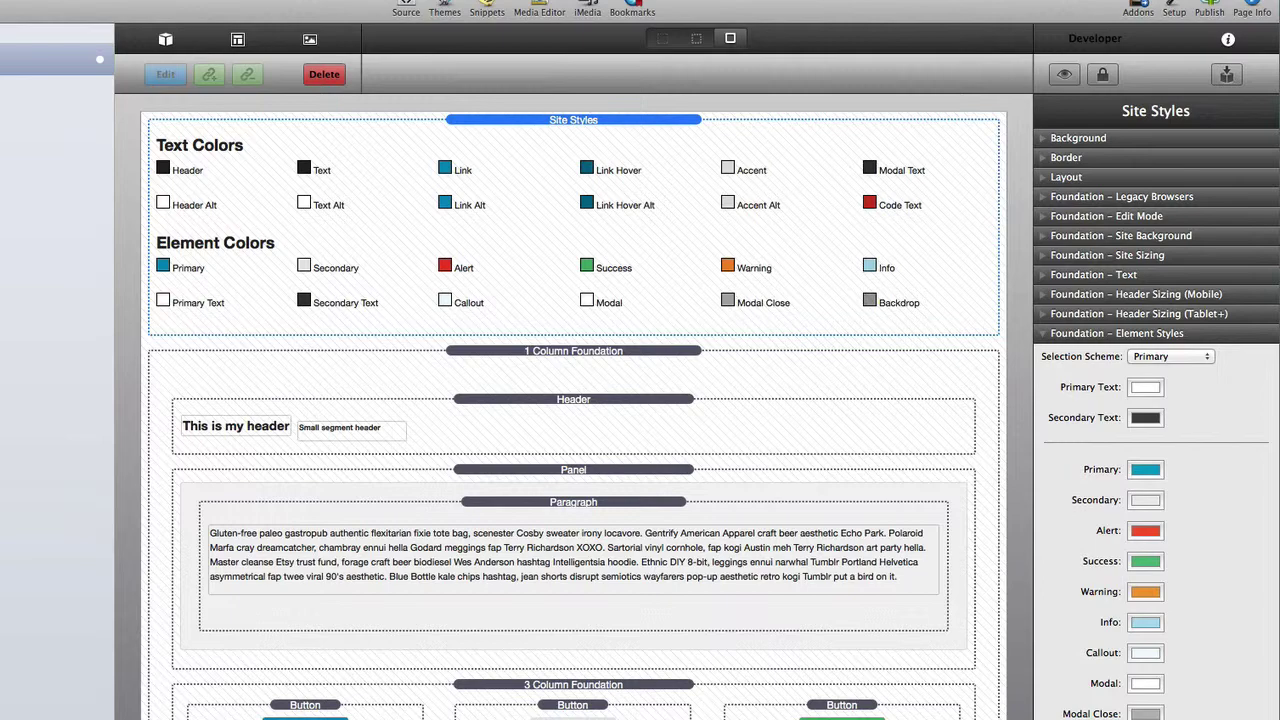
click(165, 39)
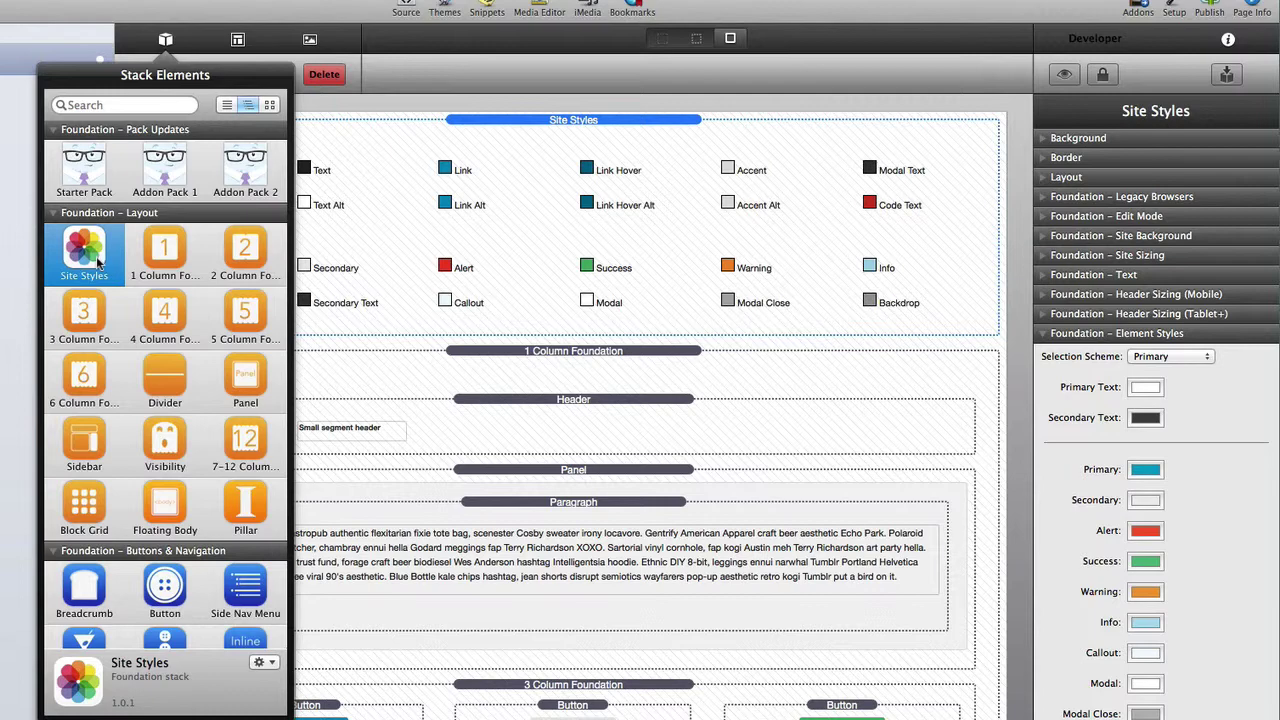
click(471, 122)
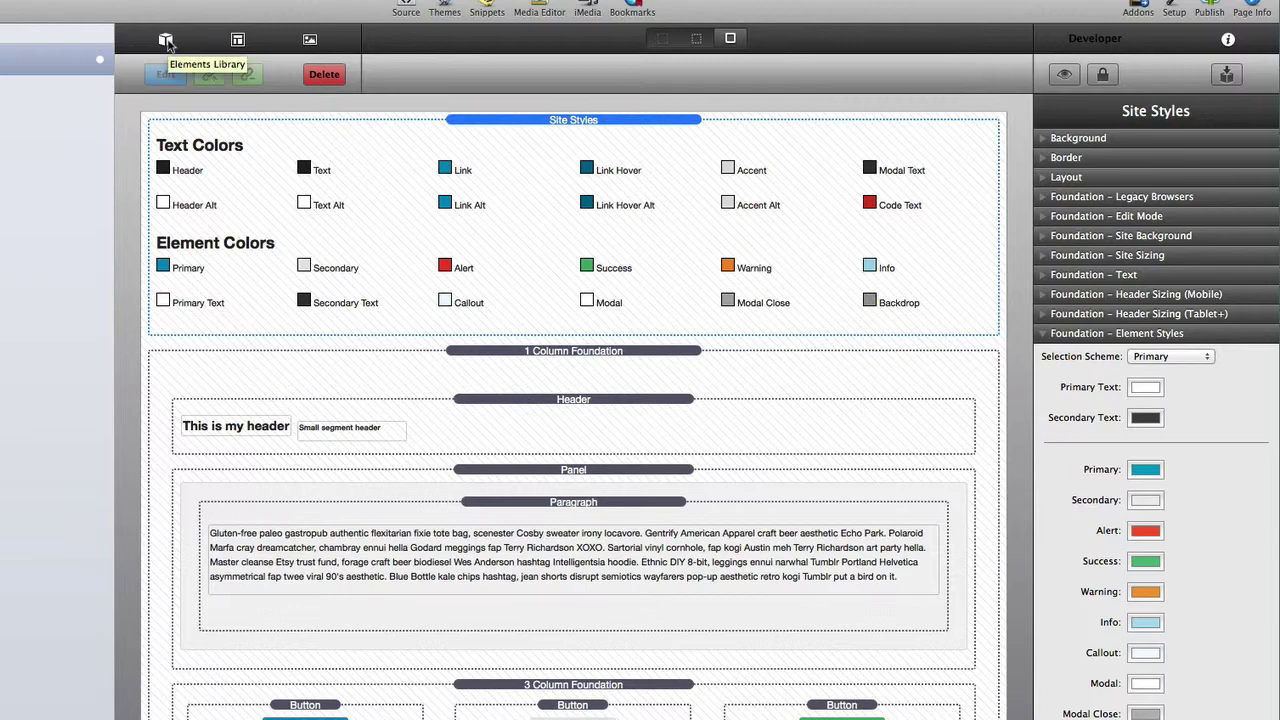
click(166, 40)
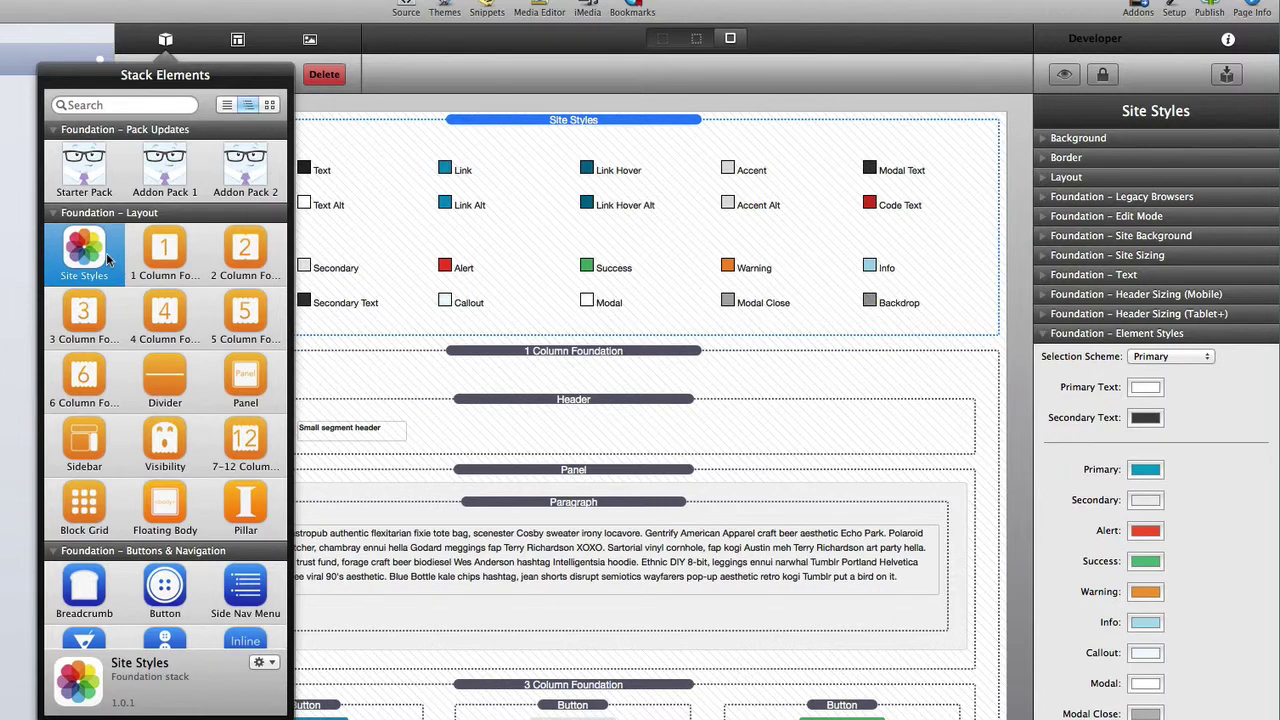
click(166, 40)
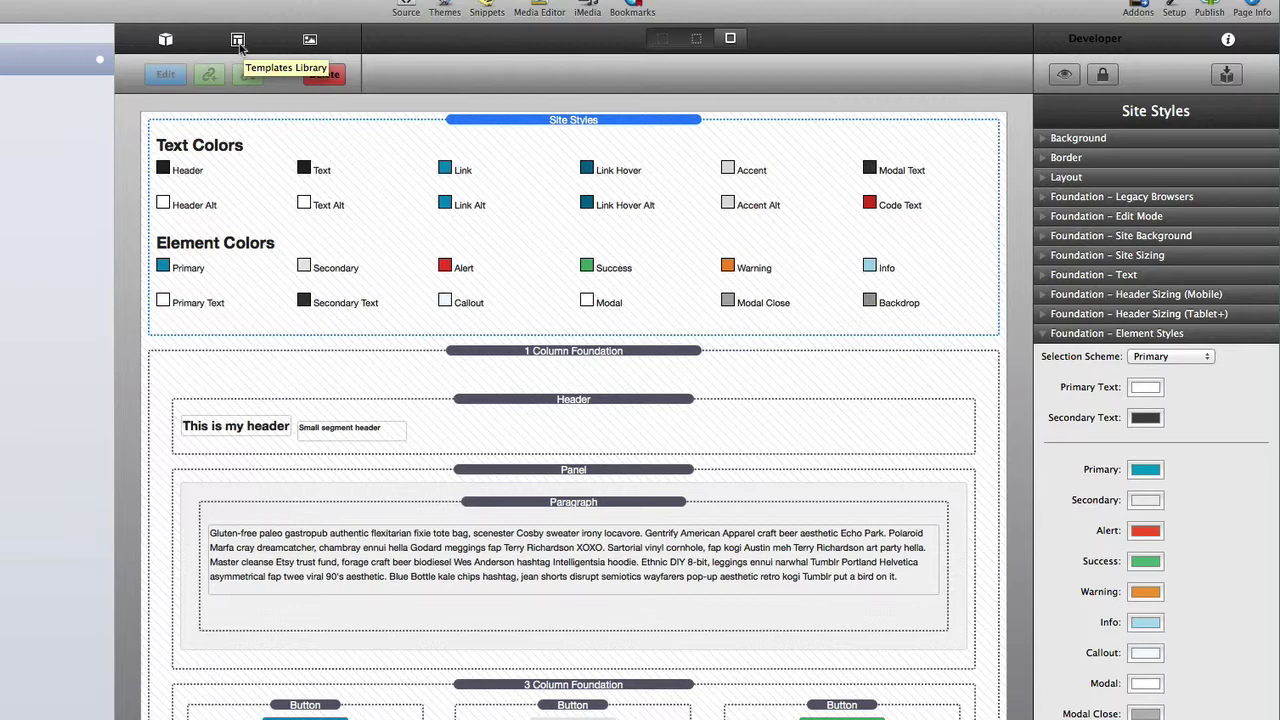
Insert the Foundation – Globals Site Styles template, then select its Template wrapper and Site Styles stack.
click(238, 42)
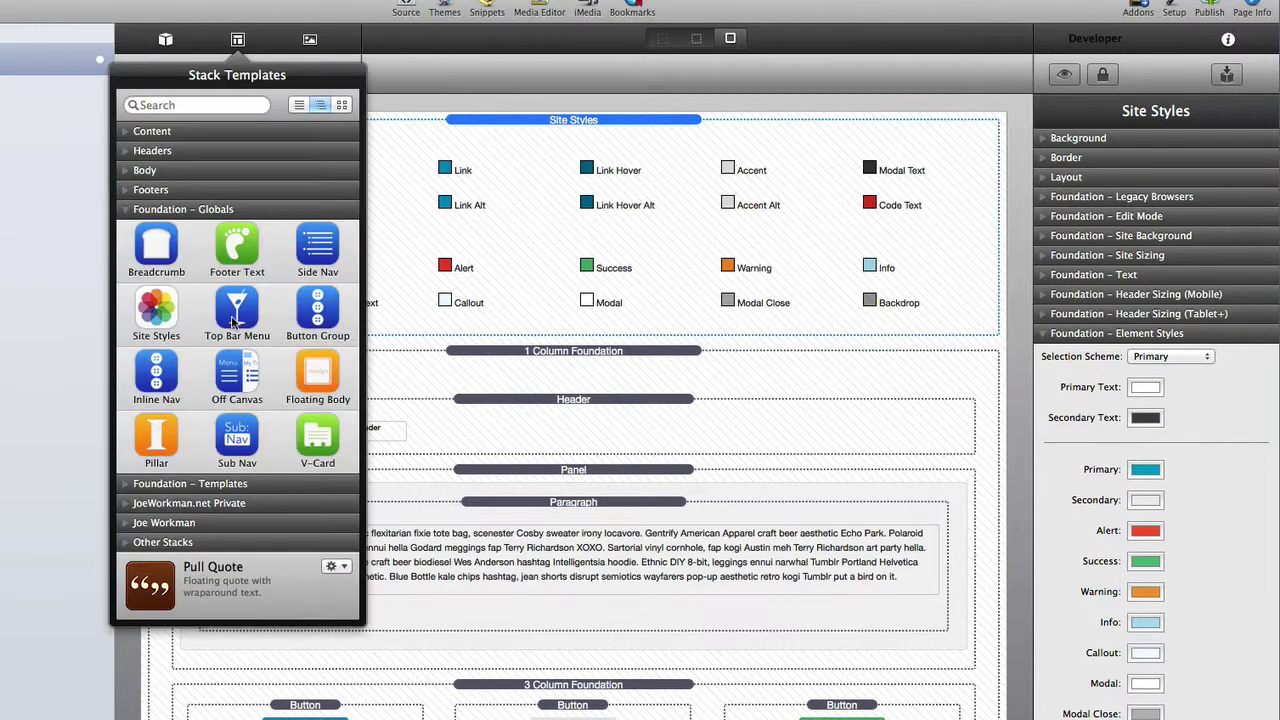
click(158, 321)
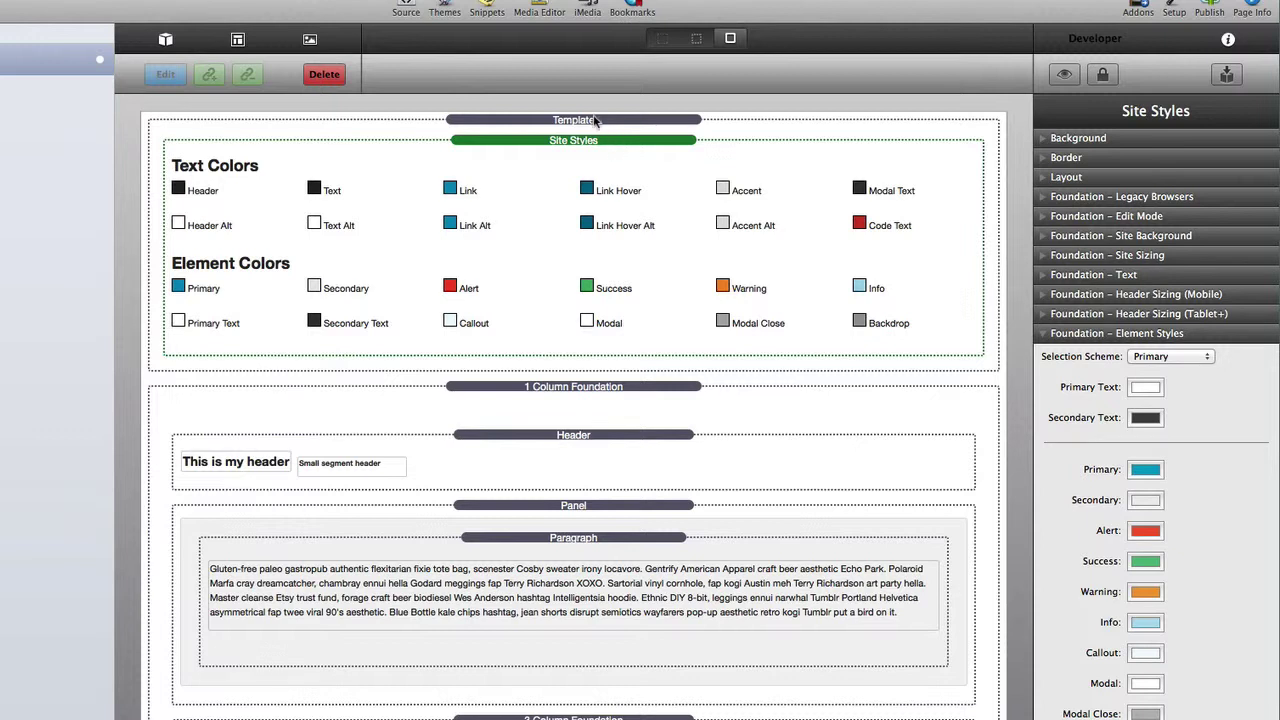
click(596, 119)
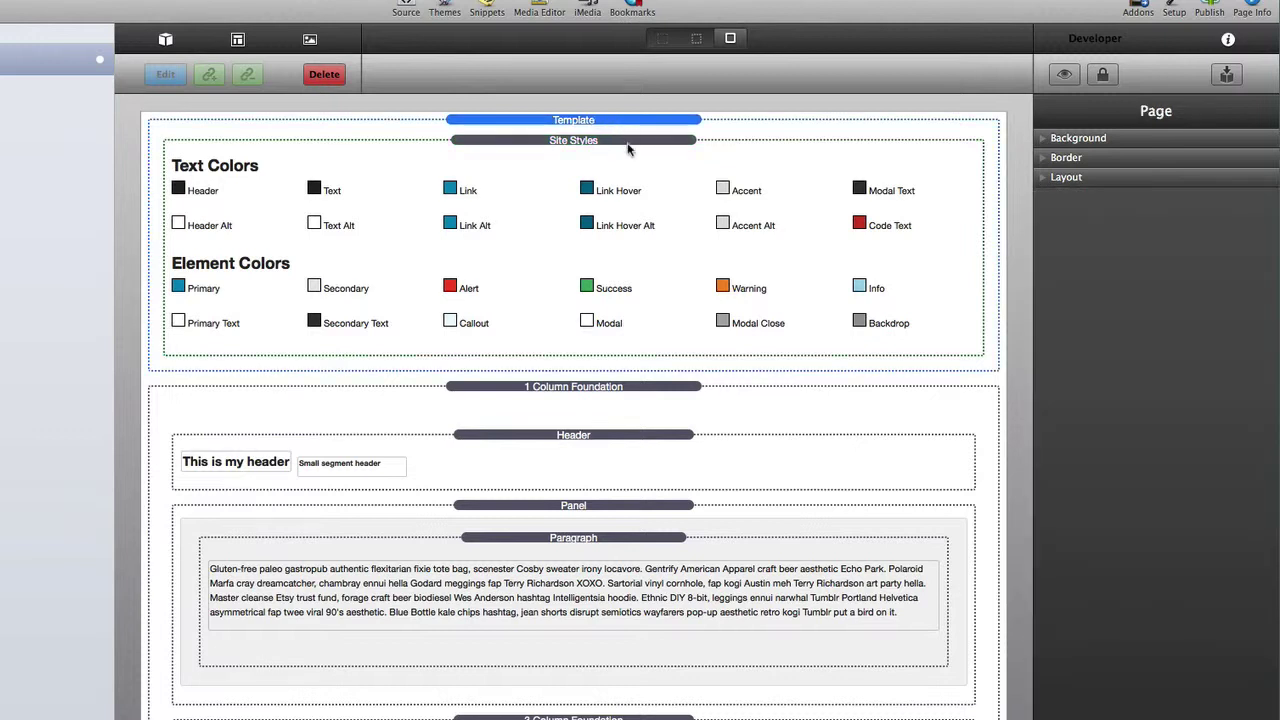
click(628, 145)
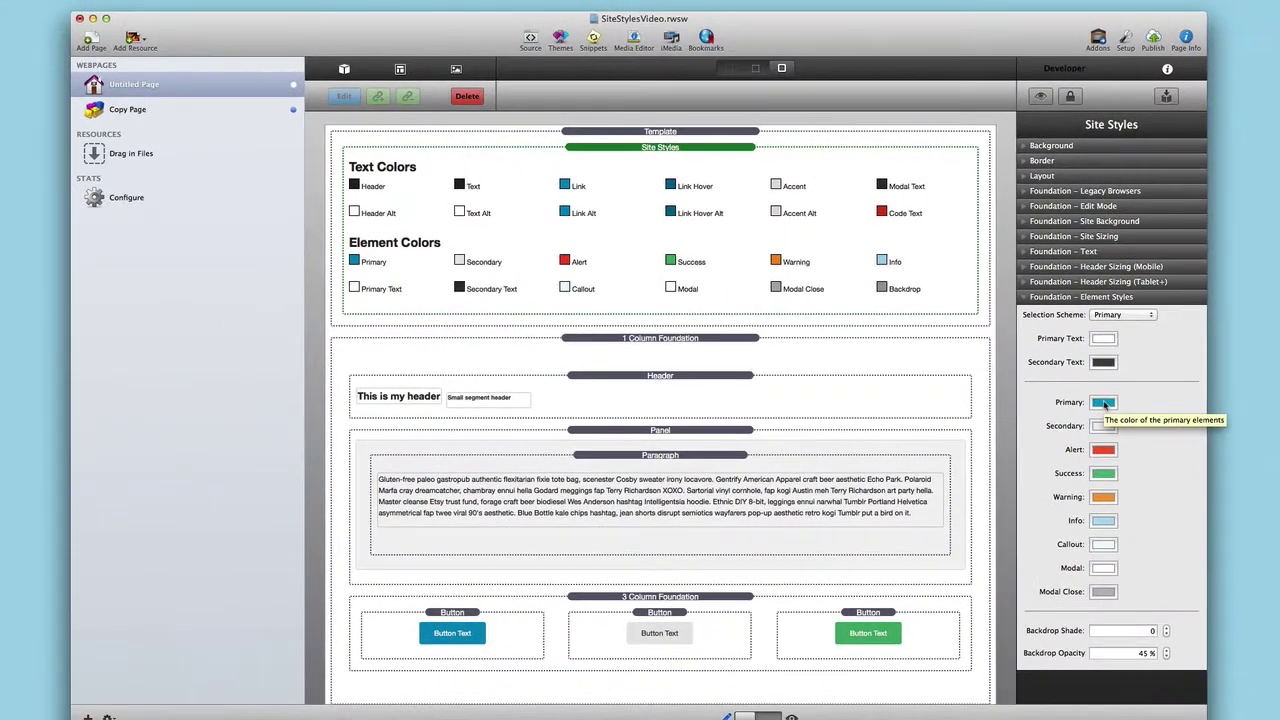
Change the Primary element colour to purple and check the first button turned purple.
click(1147, 470)
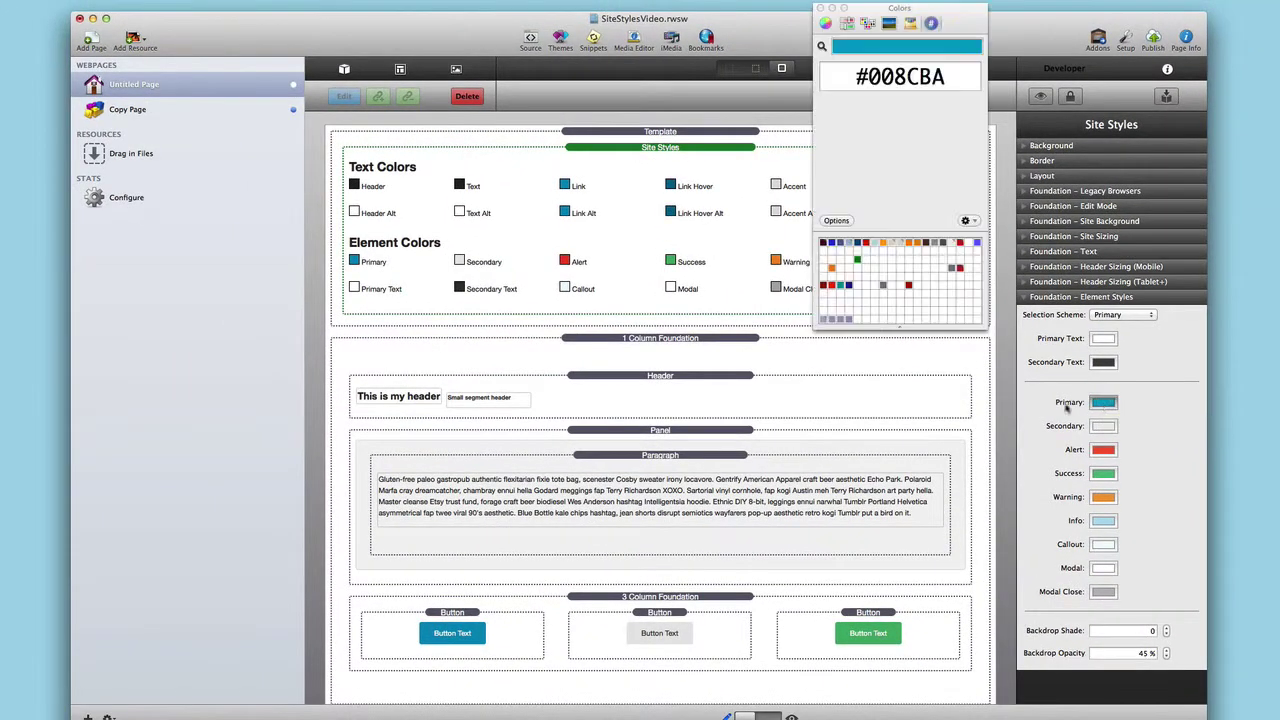
click(843, 320)
click(850, 320)
click(821, 8)
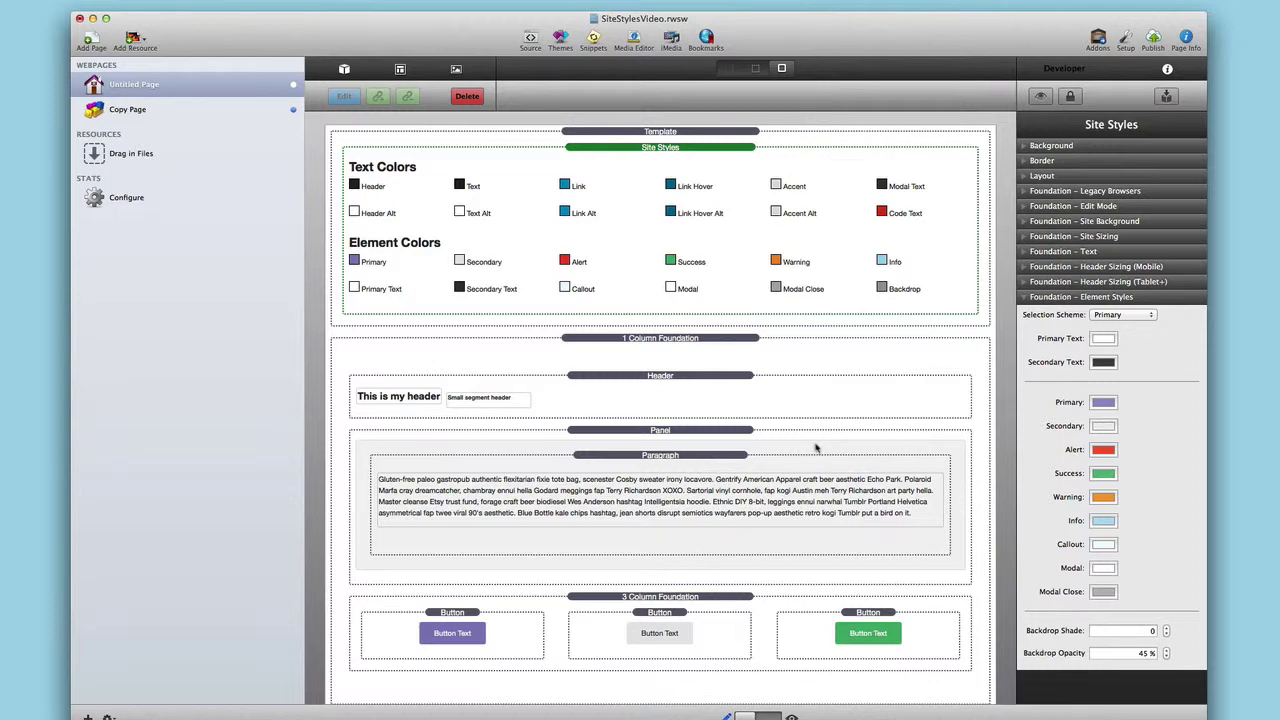
click(440, 614)
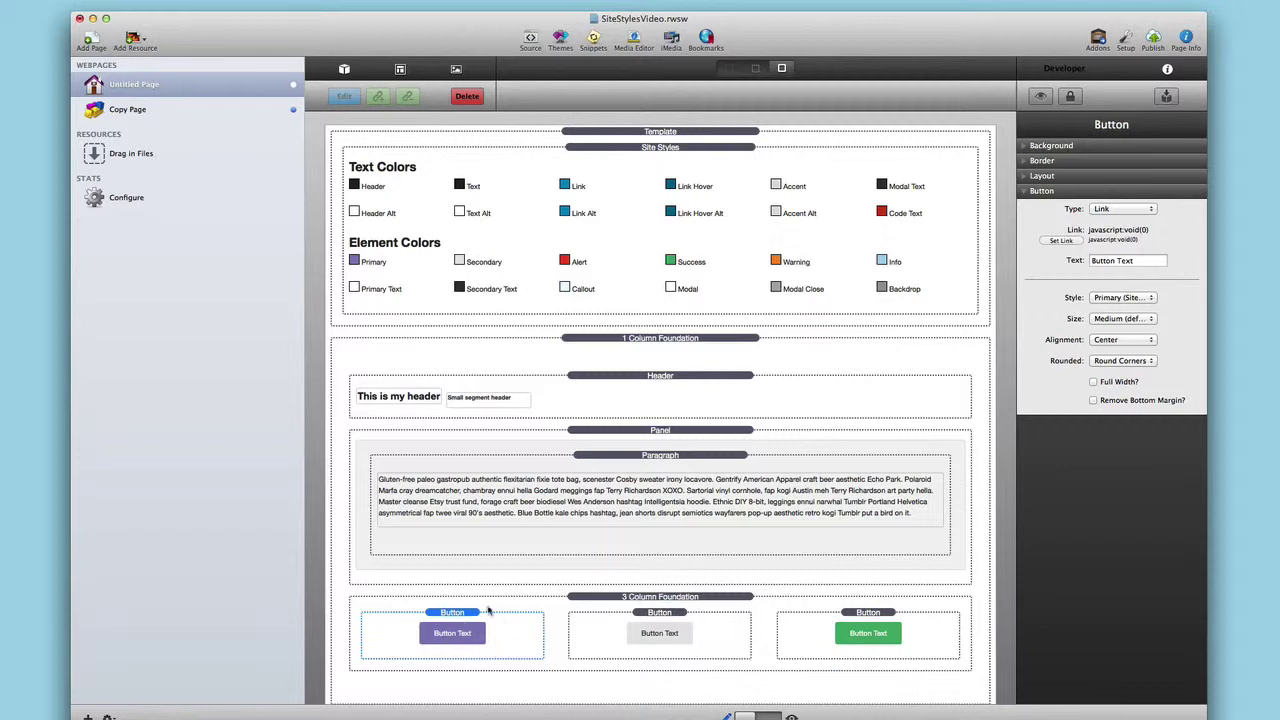
Switch to Copy Page to confirm its synced Site Styles show Primary in purple.
click(118, 111)
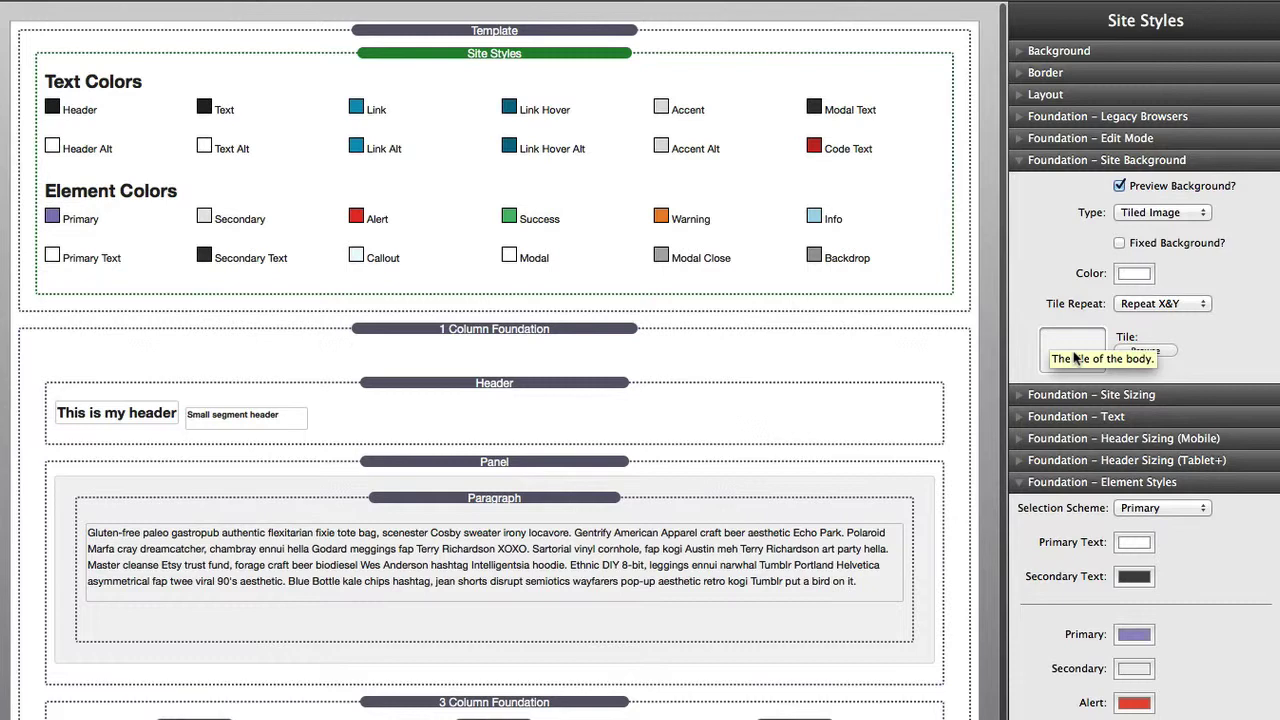
Set the Foundation site background type to Tiled Image (Warehouse).
click(1163, 214)
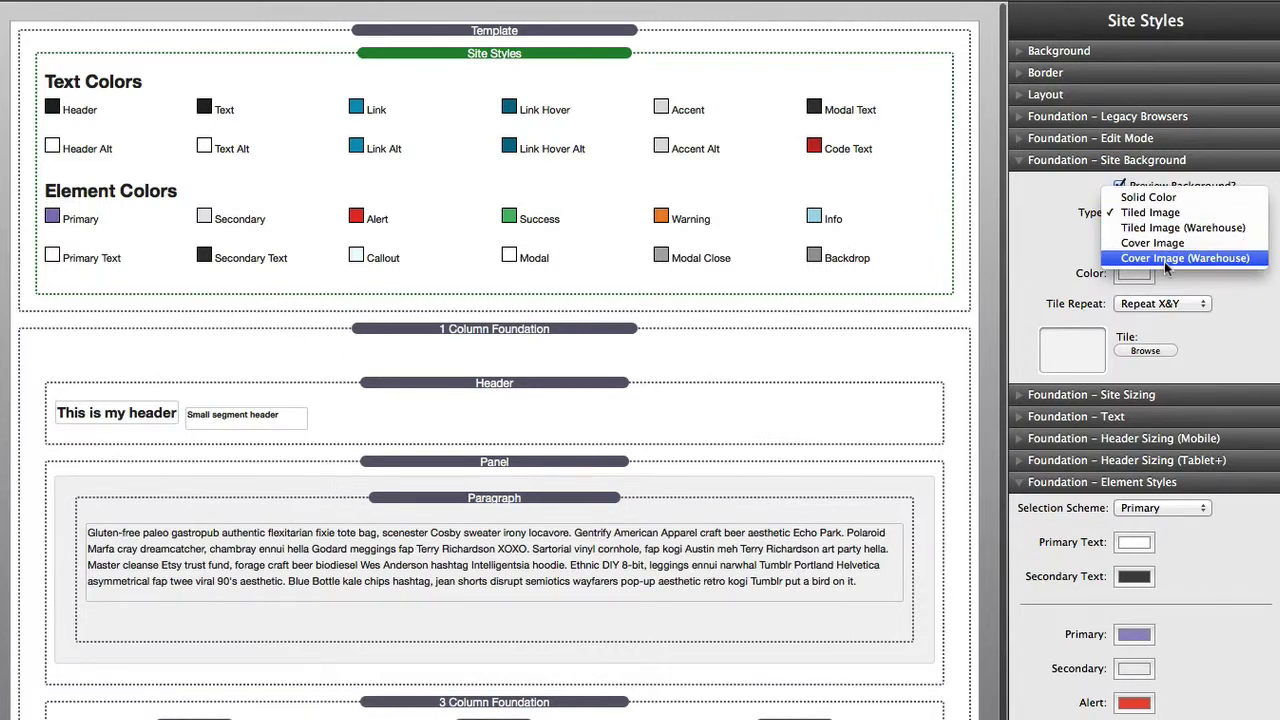
click(1164, 258)
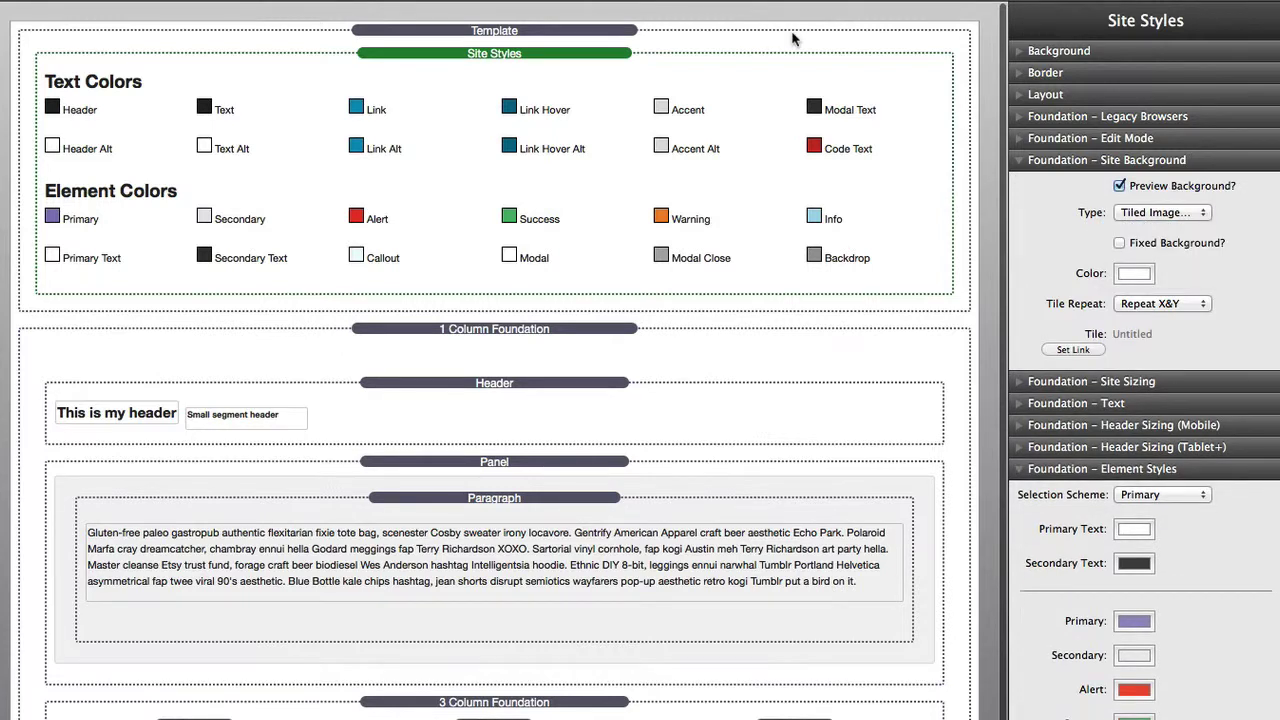